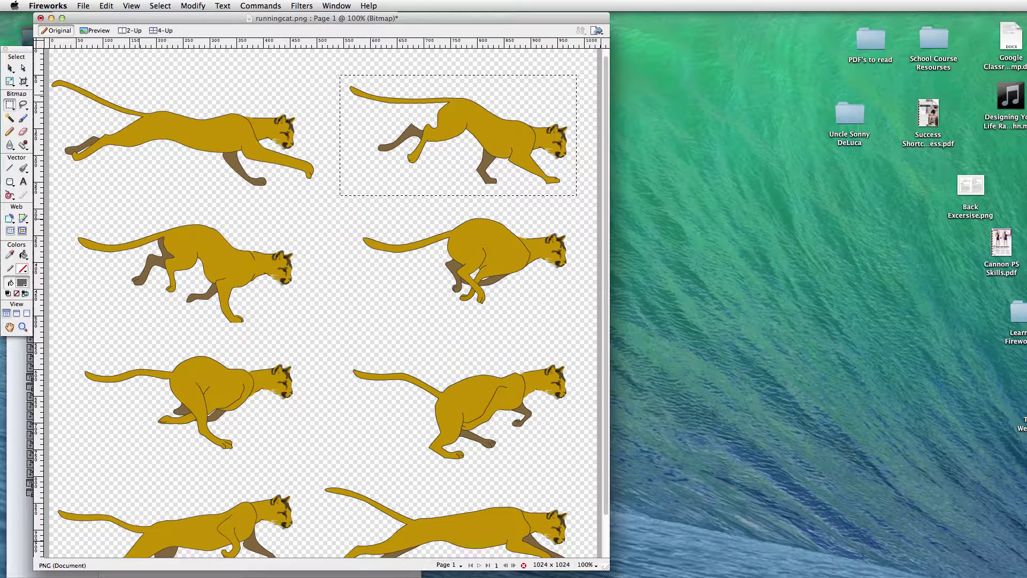
Select a running-cat pose on the Fireworks sheet and create a new Flash File (ActionScript 3.0) document in Flash.
mouse_move(50, 69)
left_mouse_down()
mouse_move(144, 125)
mouse_move(336, 197)
left_mouse_up()
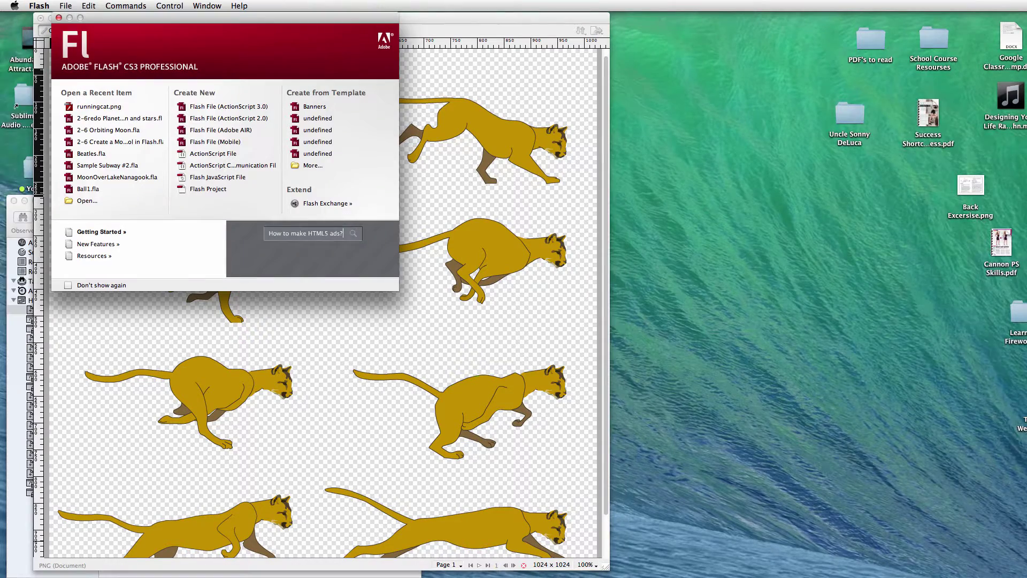
left_click(65, 5)
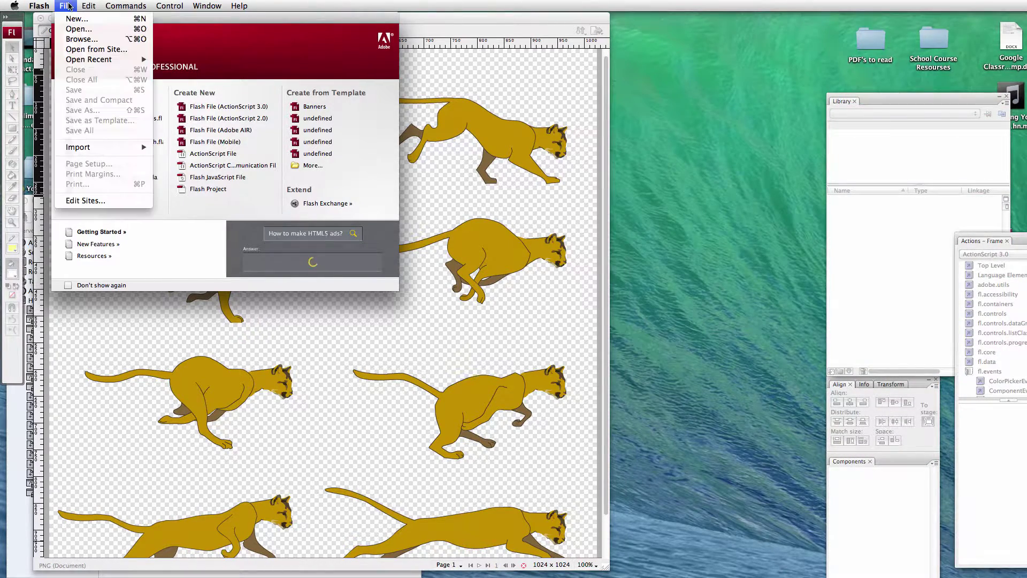
left_click(75, 17)
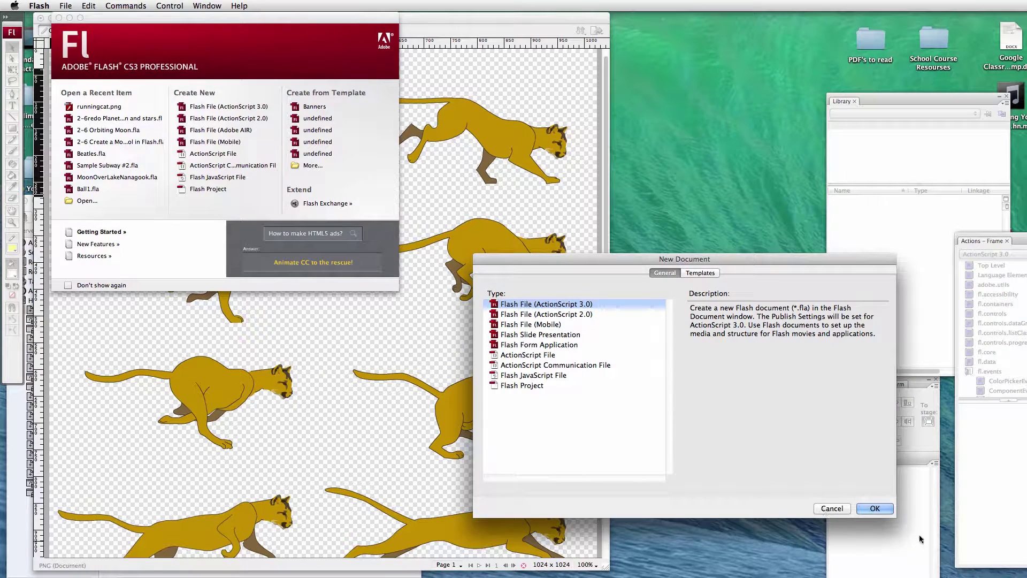
left_click(878, 508)
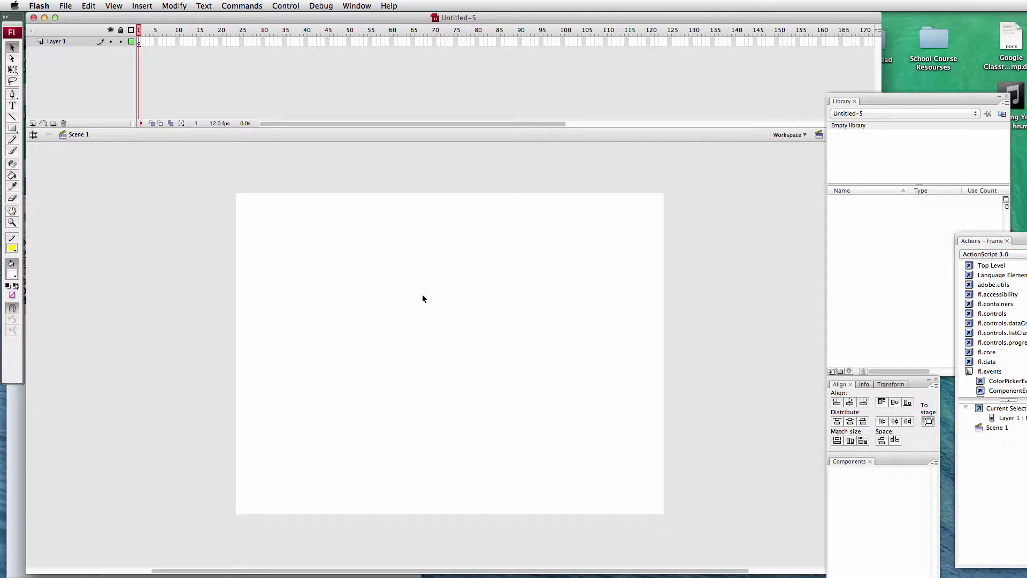
Paste the copied cat pose into the current frame as a movie clip, importing objects as bitmaps, and break it apart.
key("super+v")
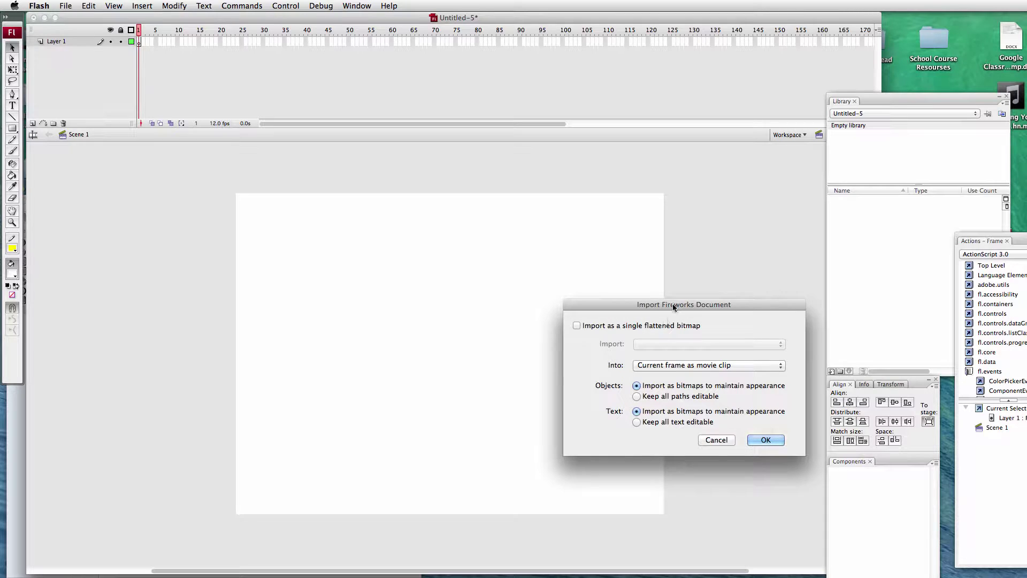
left_click_drag(645, 316, 515, 266)
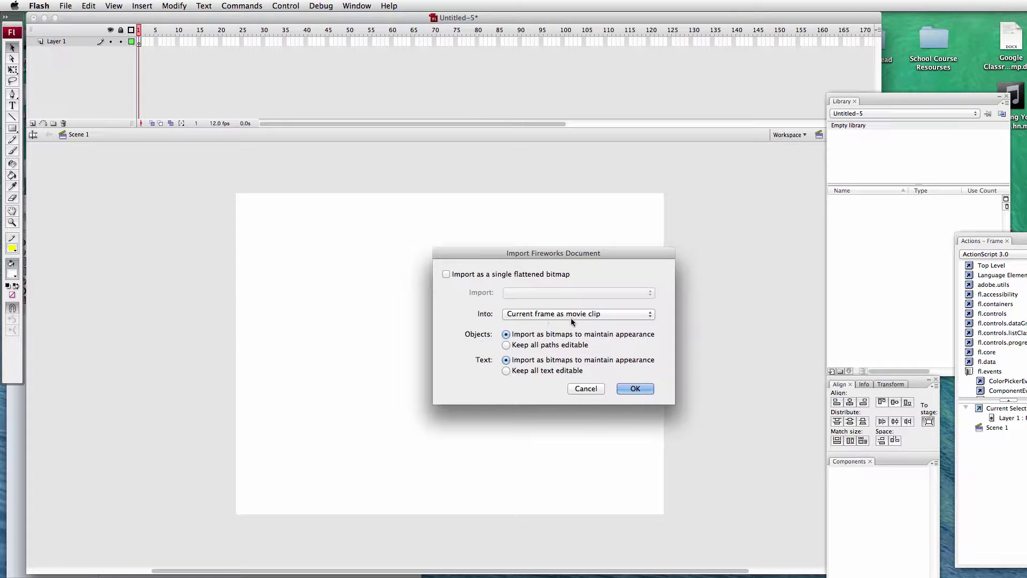
left_click(633, 389)
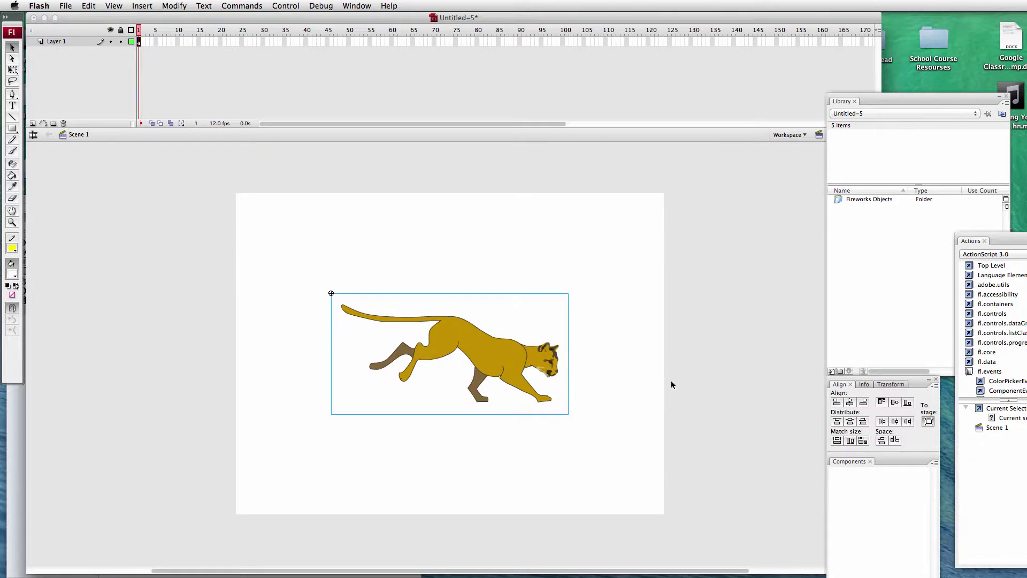
left_click(172, 6)
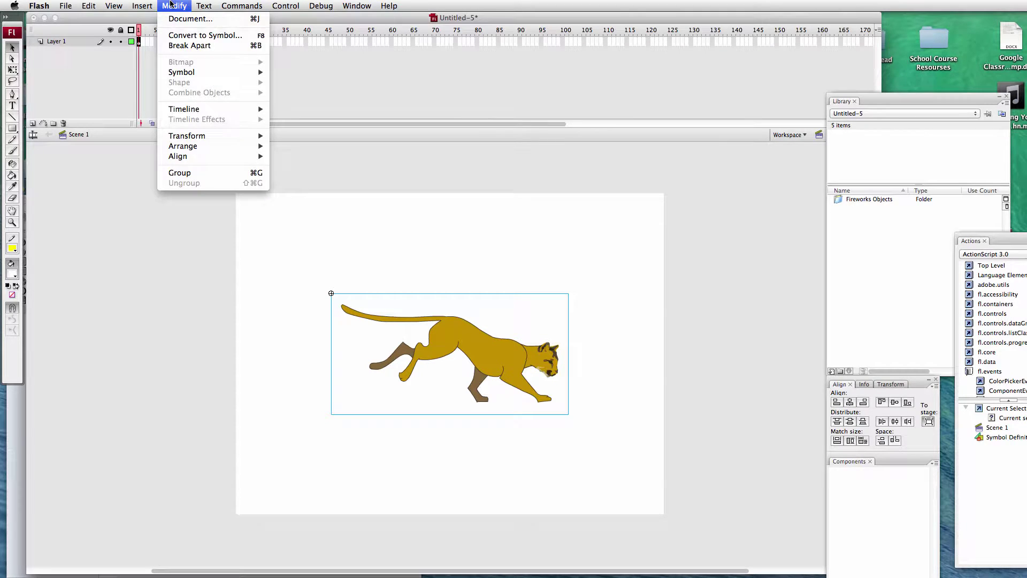
left_click(189, 46)
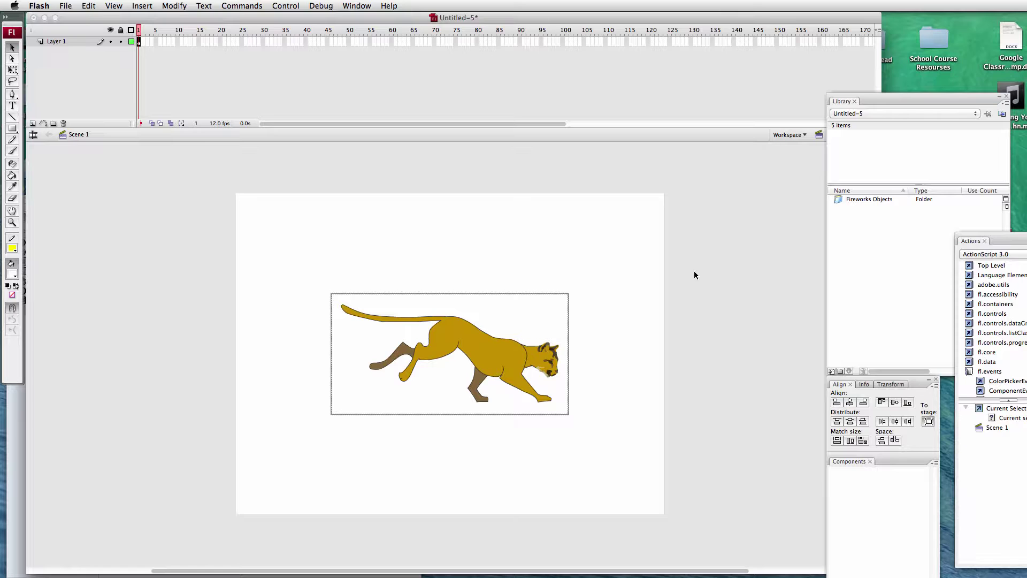
Convert the broken-apart cat image on the stage into a movie clip symbol named cat.
left_click(483, 347)
left_click(172, 6)
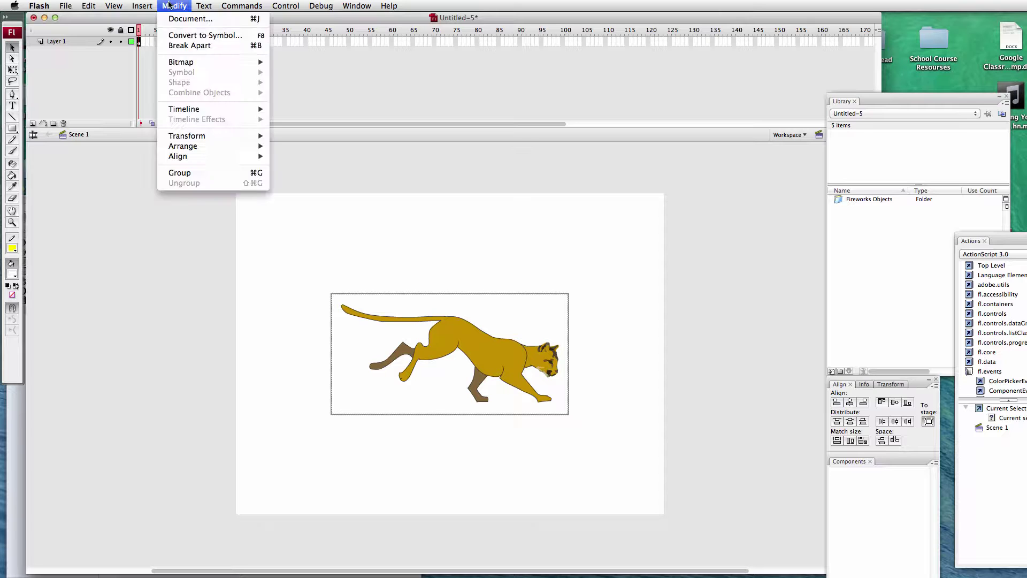
left_click(187, 36)
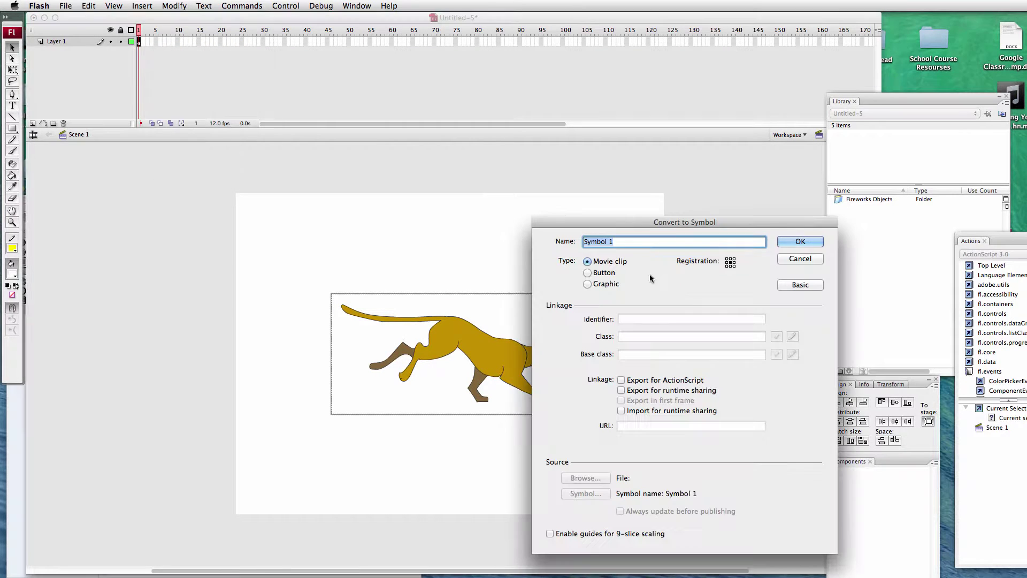
type("cat")
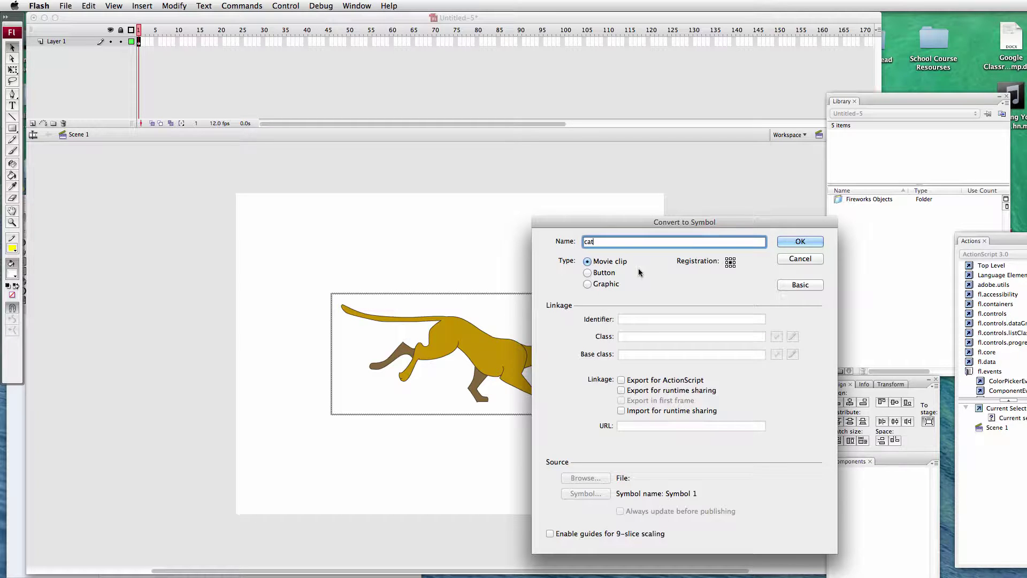
left_click_drag(694, 223, 691, 261)
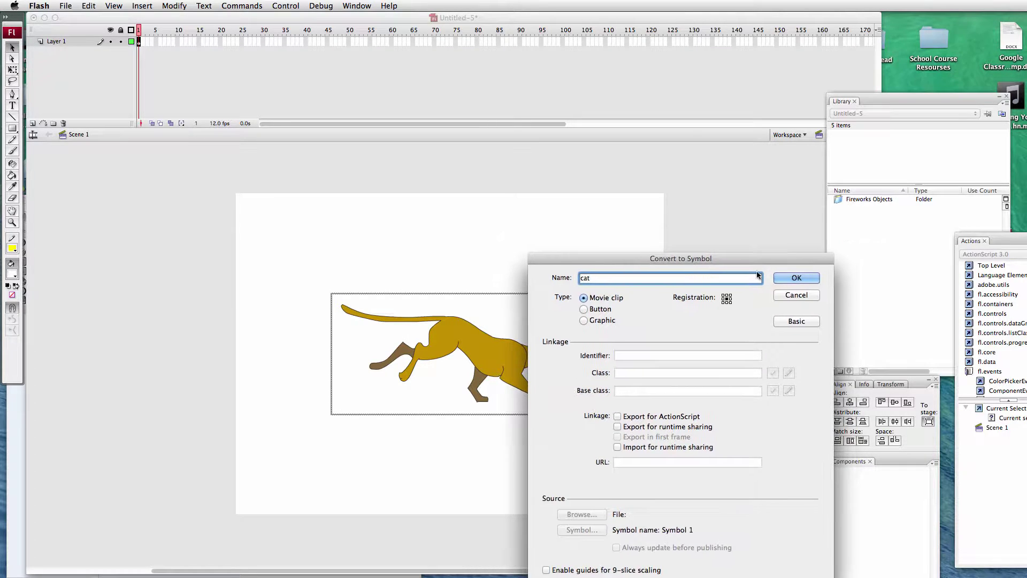
left_click(801, 278)
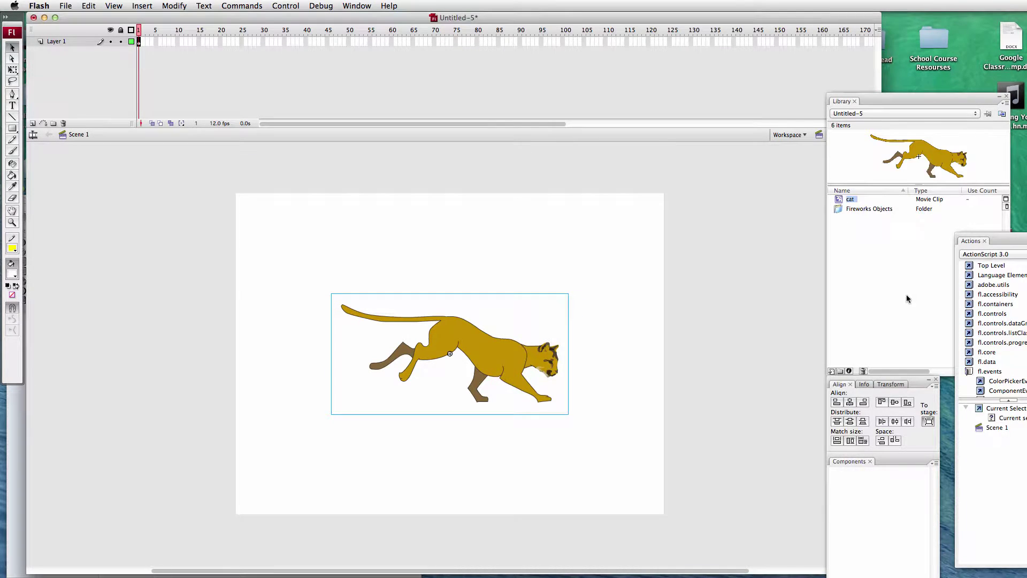
Inside the cat symbol, extend Layer 1 to frame 8 and convert frames 1-8 to blank keyframes.
double_click(461, 337)
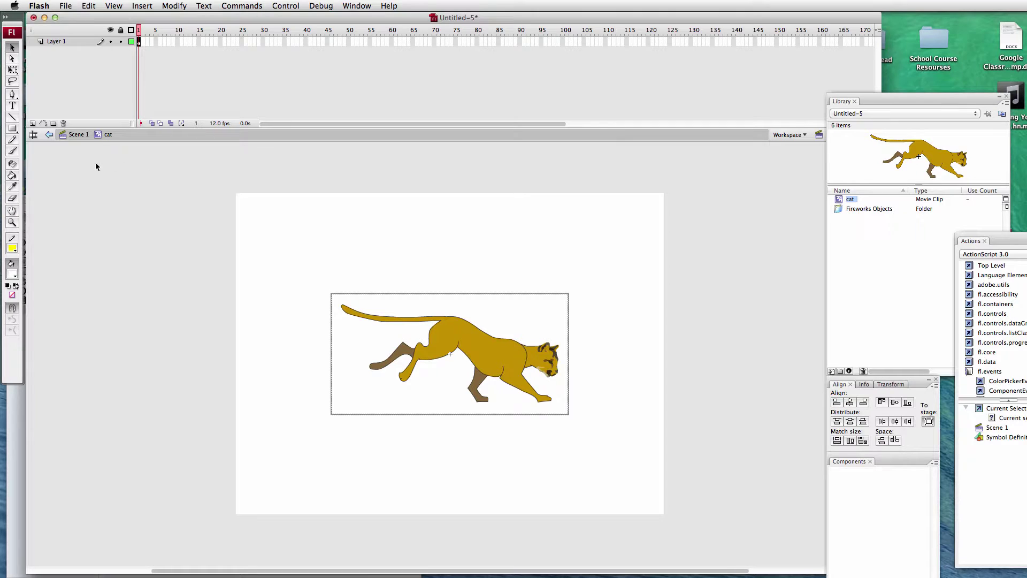
key("F4")
key("F4")
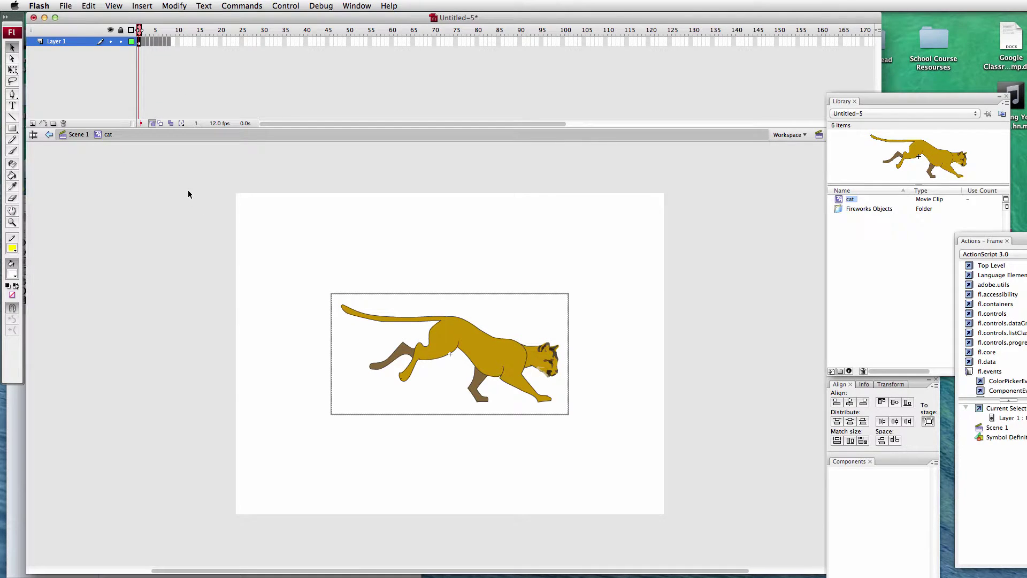
left_click(138, 43)
left_click(170, 44, "shift")
right_click(168, 43)
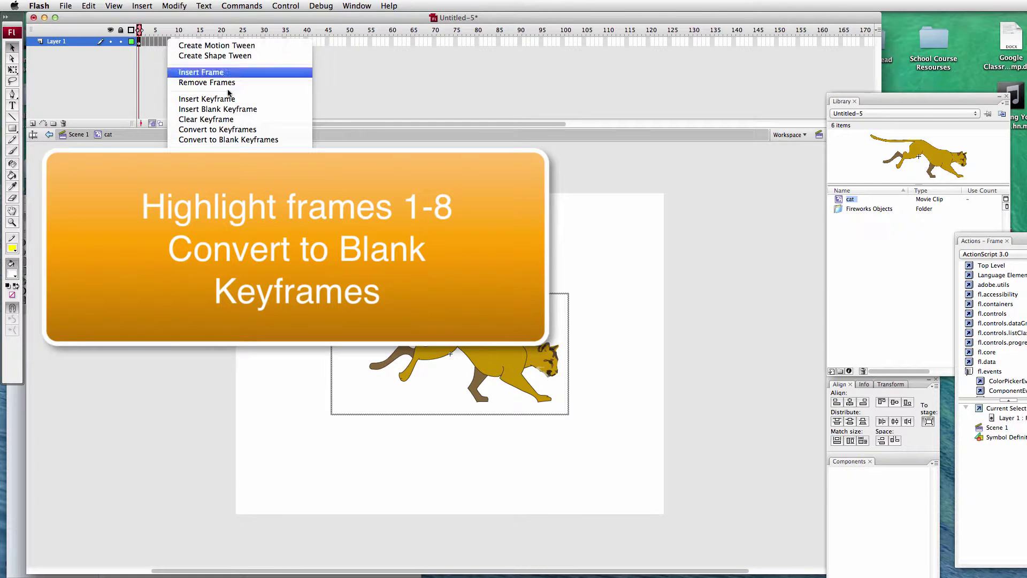
left_click(254, 141)
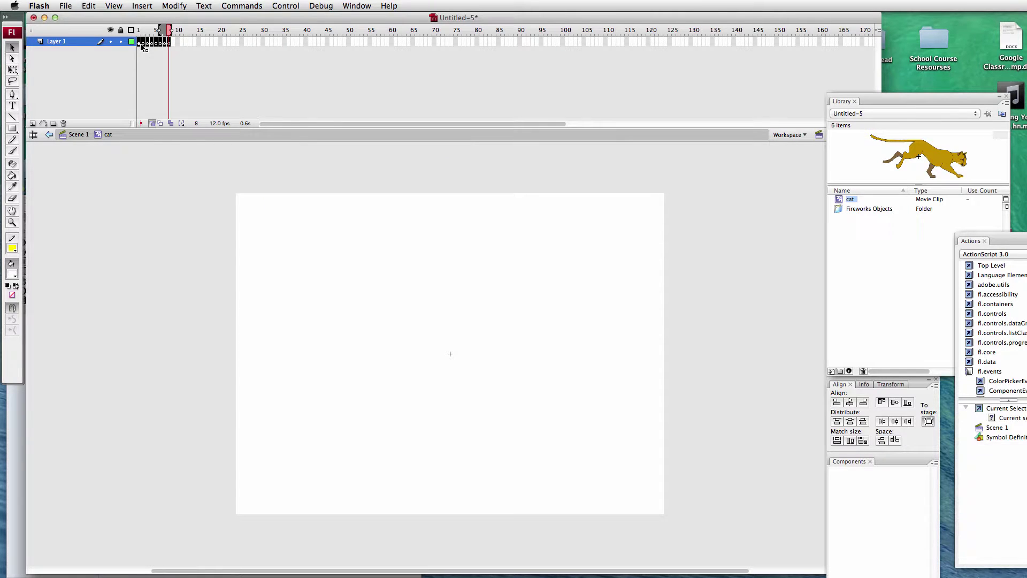
Go to frame 1 of the cat symbol and toggle onion skinning off and back on.
left_click(139, 43)
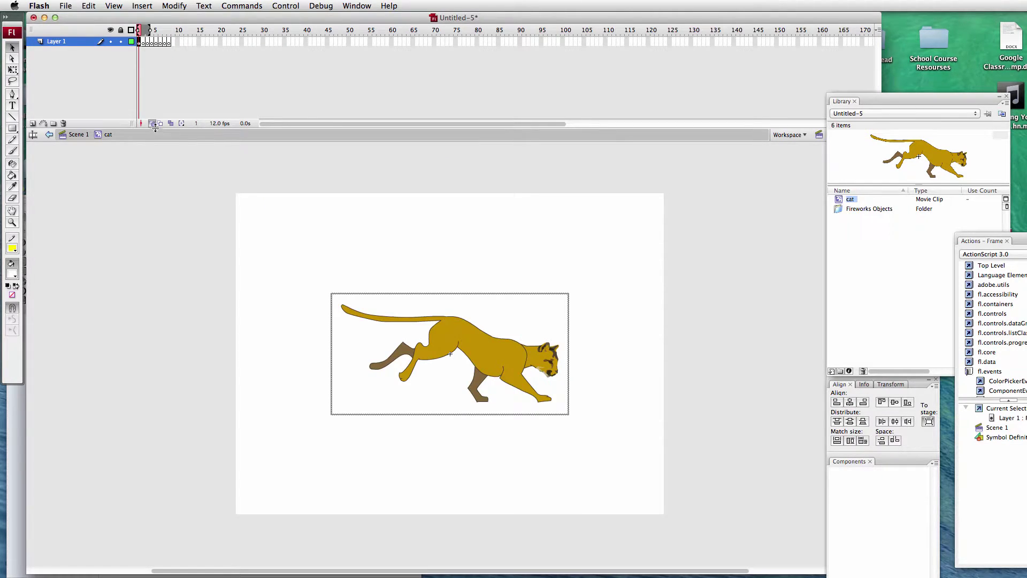
left_click(152, 124)
left_click(152, 123)
Copy the first-row right cat pose from the Fireworks sheet into frame 2 as a movie clip and align its vertical center.
left_click(143, 42)
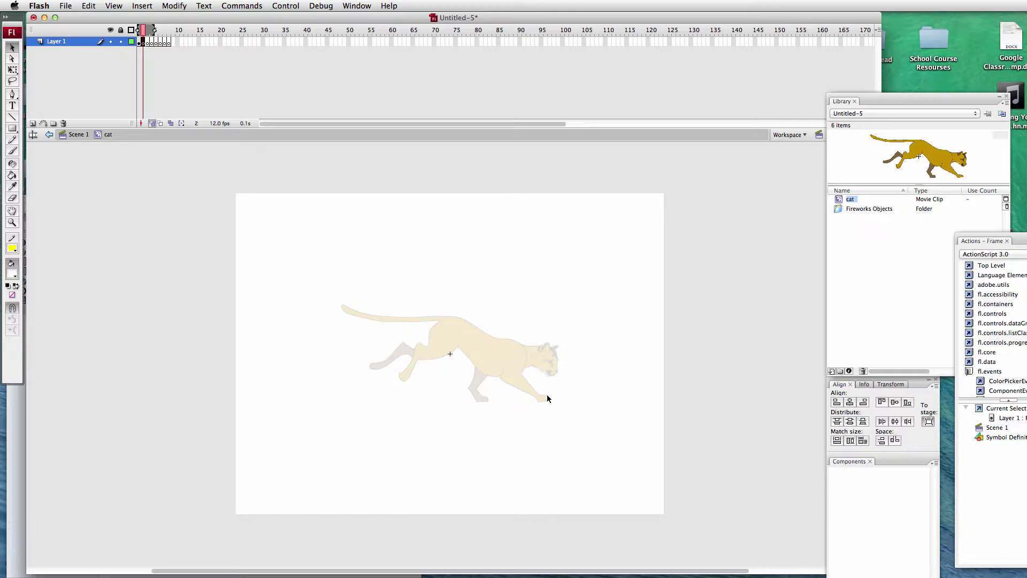
key("super+Tab")
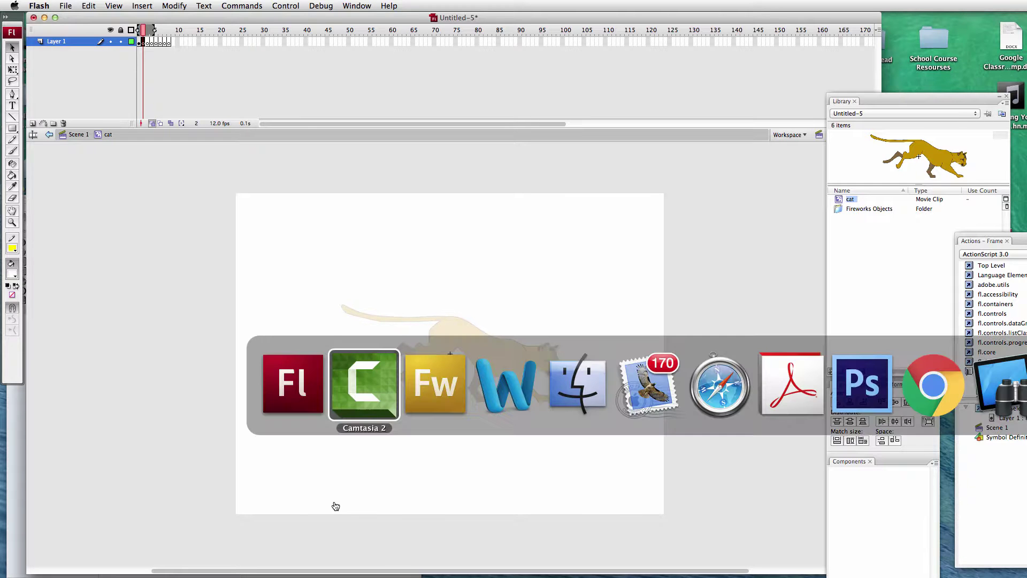
key("super+Tab")
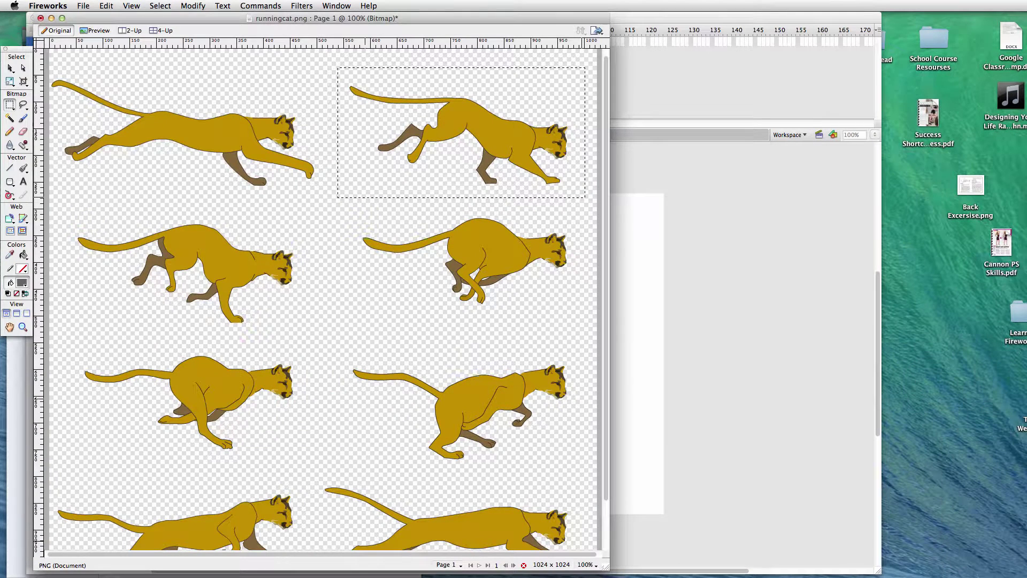
left_click_drag(338, 63, 582, 200)
key("super+Tab")
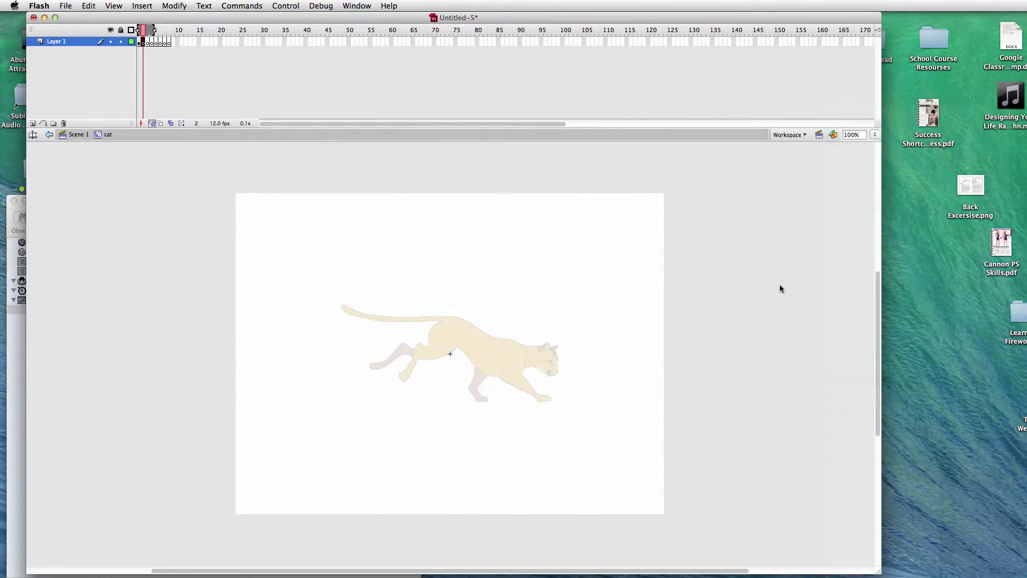
key("super+v")
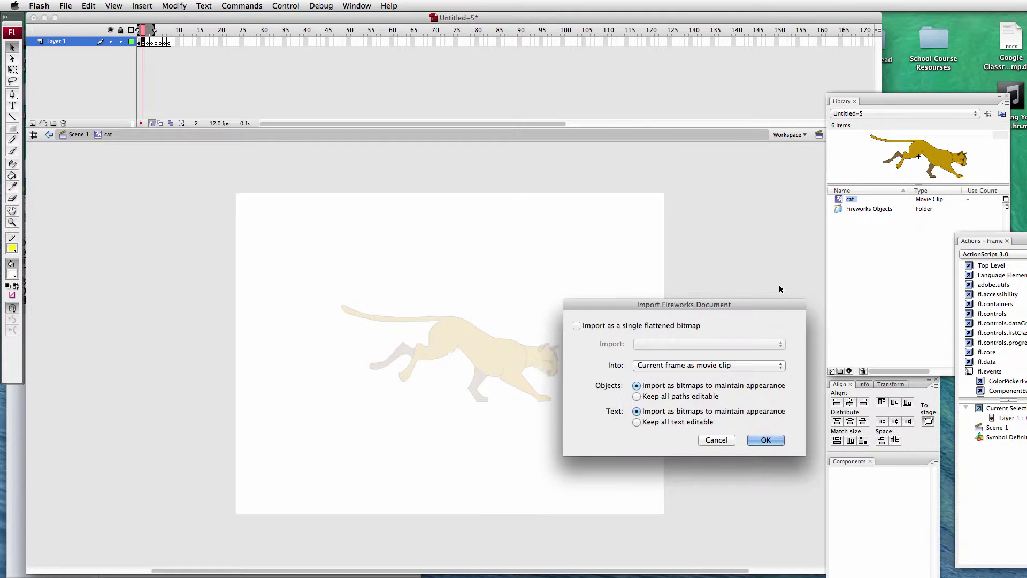
left_click(766, 439)
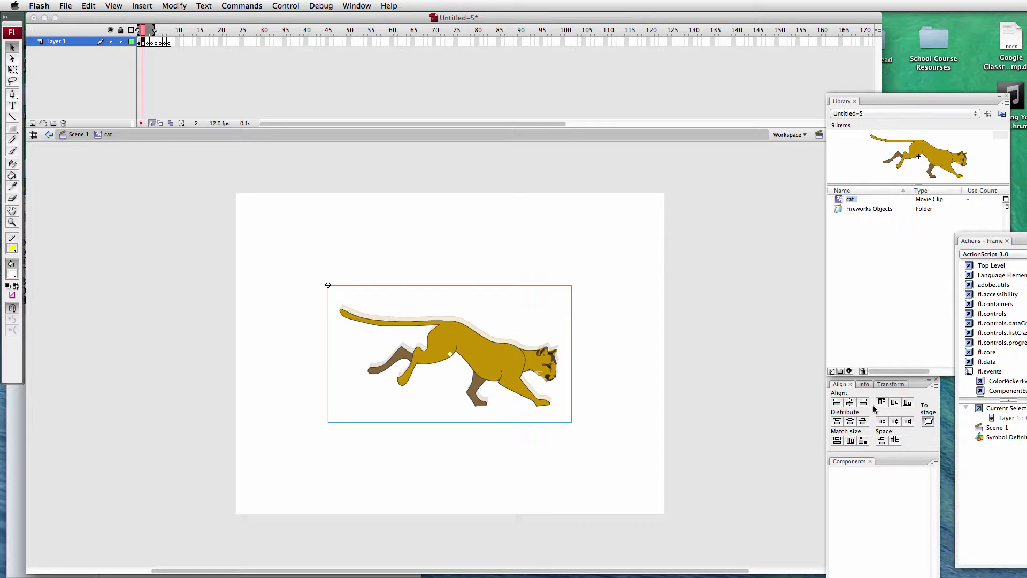
left_click(895, 403)
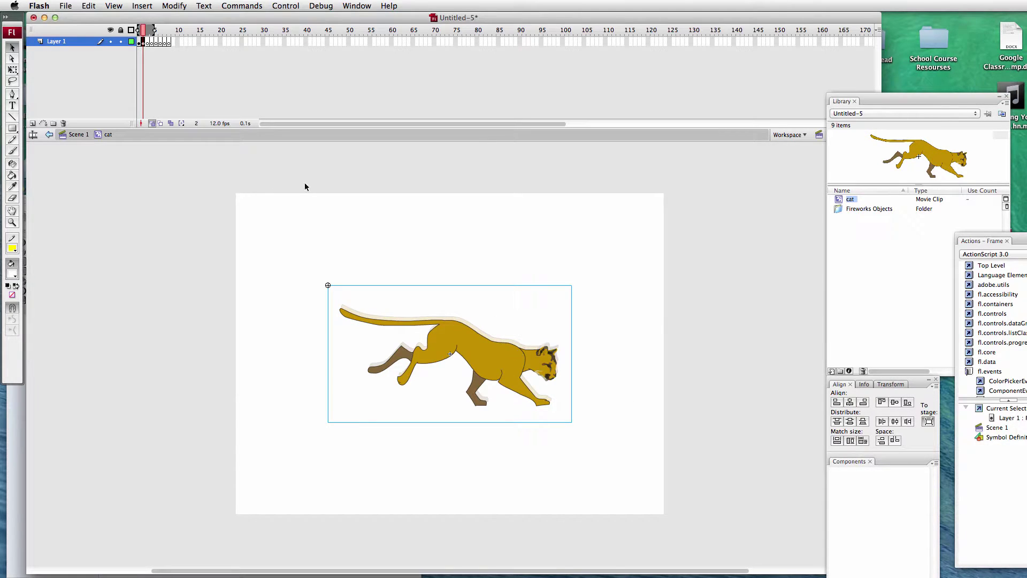
Copy the second-row left cat pose from the Fireworks sheet into frame 3 as a movie clip and align its horizontal and vertical centers.
left_click(149, 43)
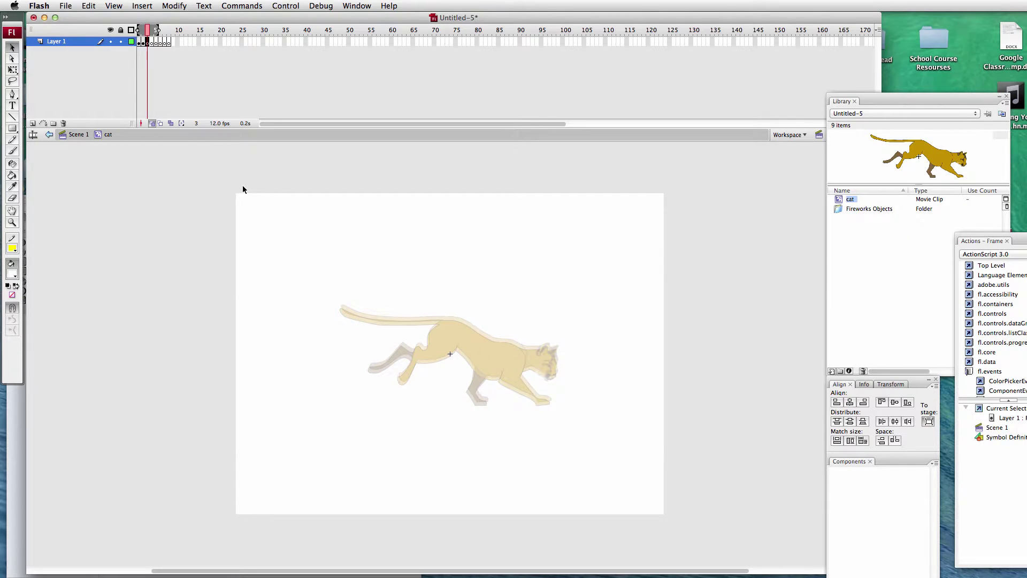
key("super+Tab")
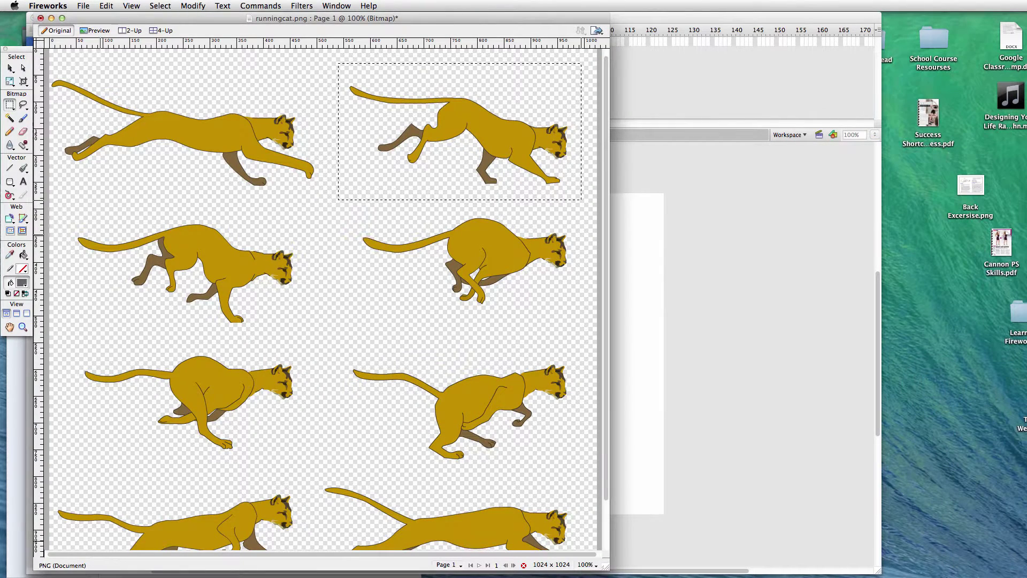
left_click_drag(64, 209, 333, 332)
left_click(687, 381)
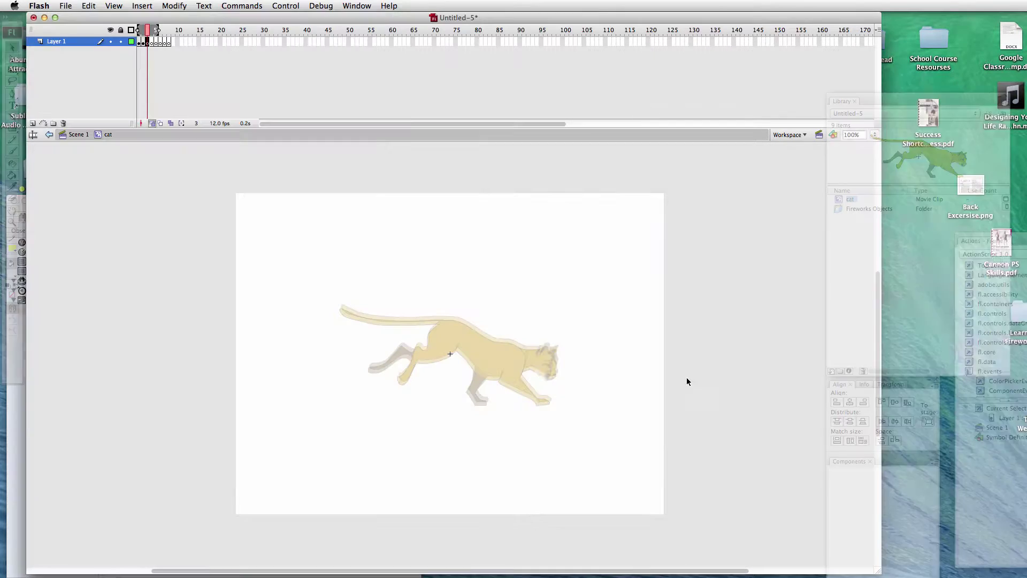
key("super+v")
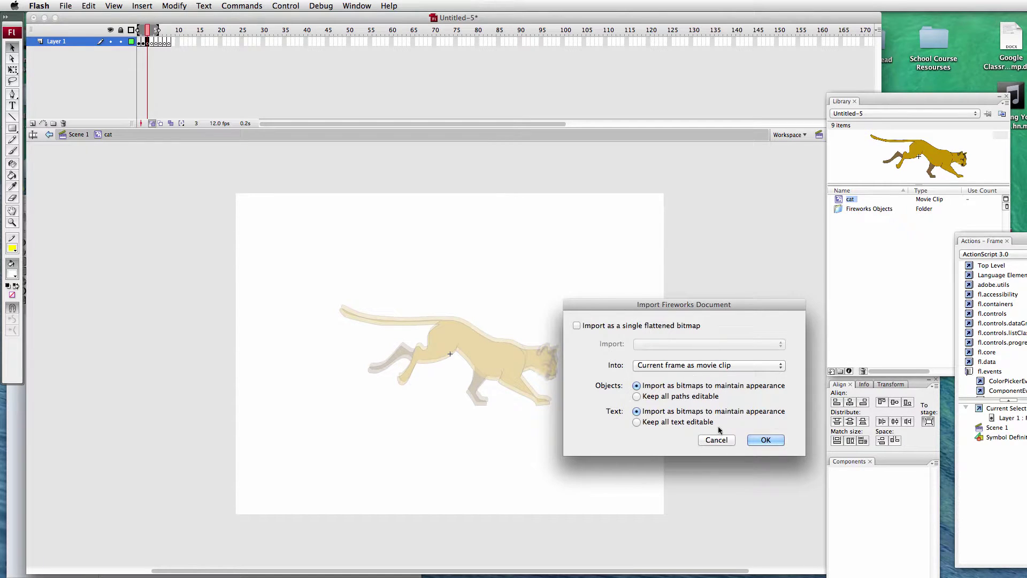
left_click(766, 440)
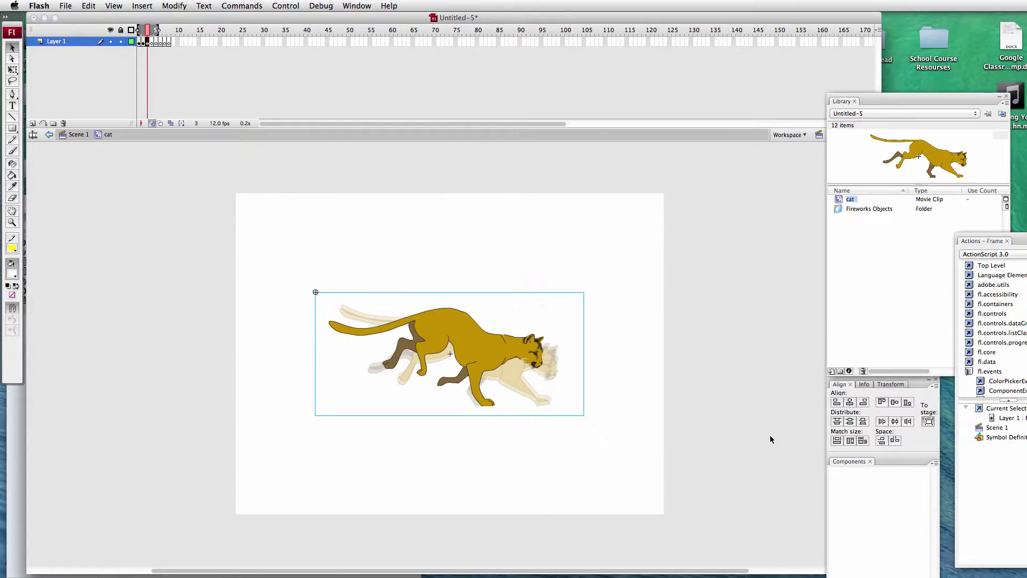
left_click(855, 404)
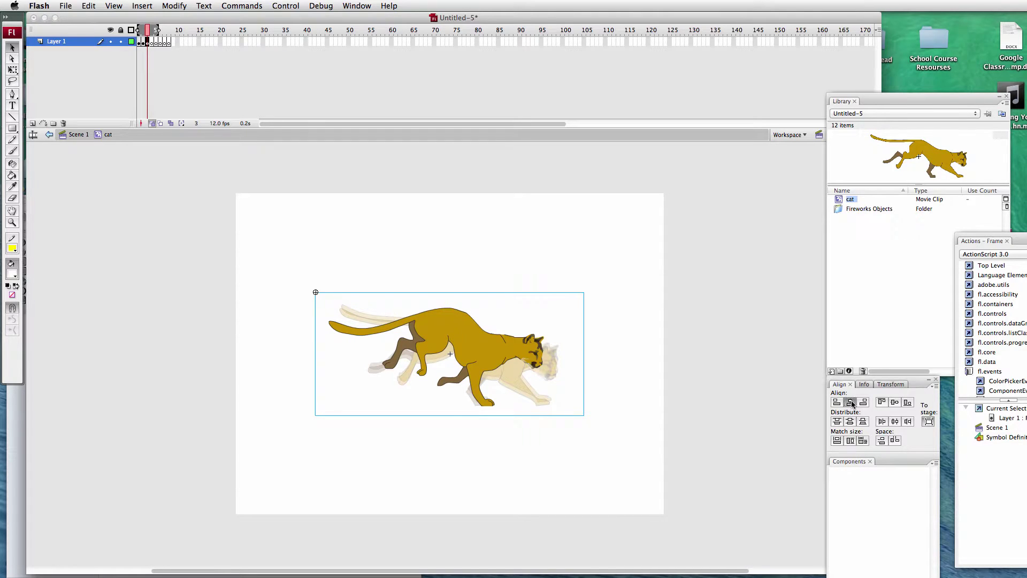
left_click(895, 404)
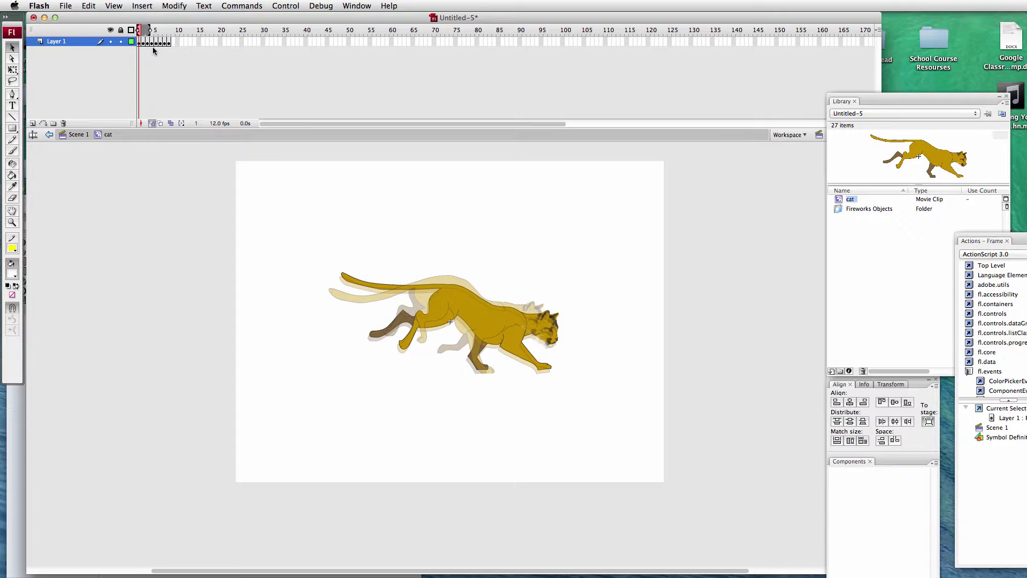
Advance to frame 2 of the cat symbol and turn off onion skinning.
key("period")
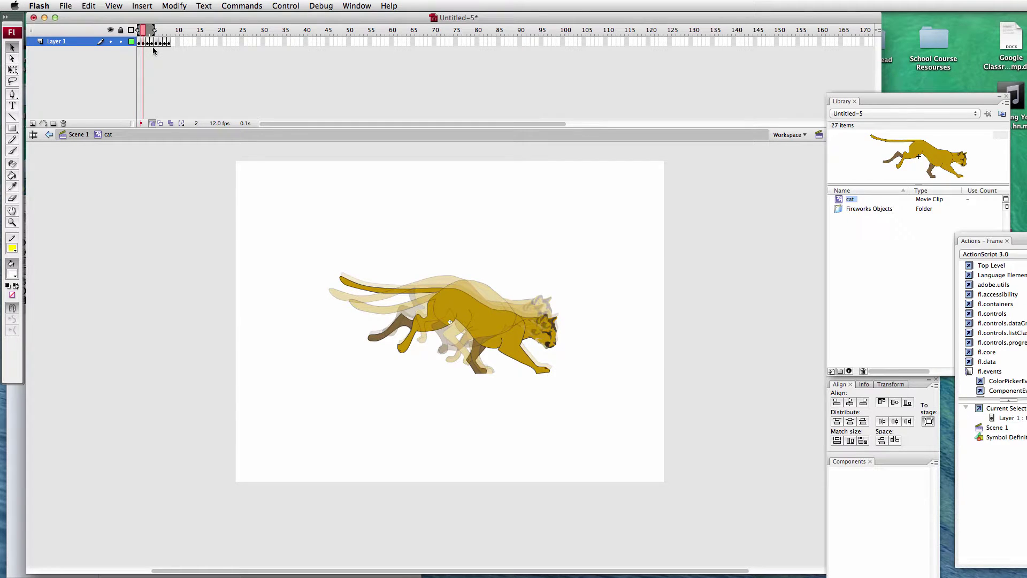
left_click(152, 124)
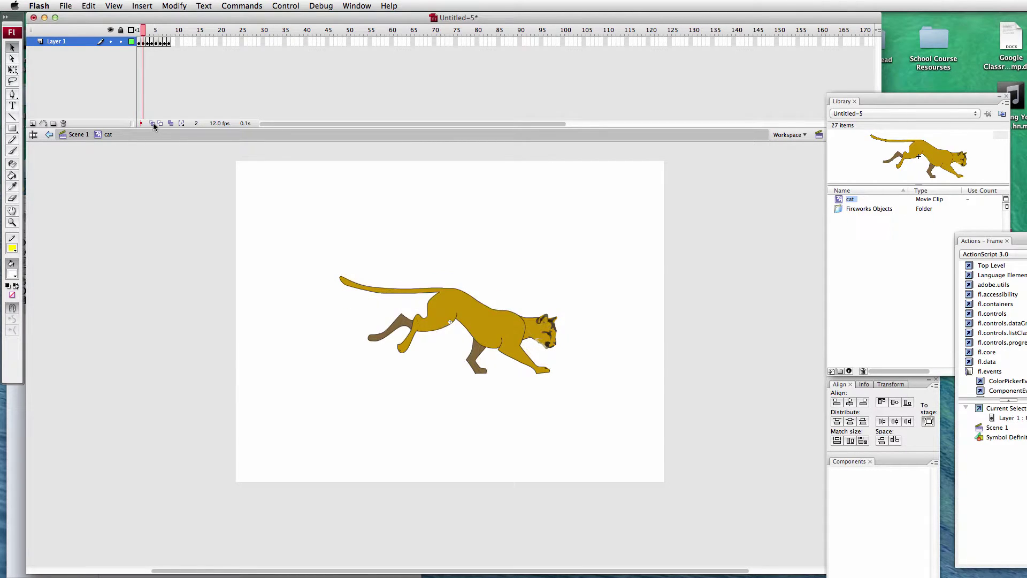
Step forward and back through the cat symbol's frames to check the running motion, and test the movie.
key("period")
key("period")
key("period")
key("period")
key("period")
key("period")
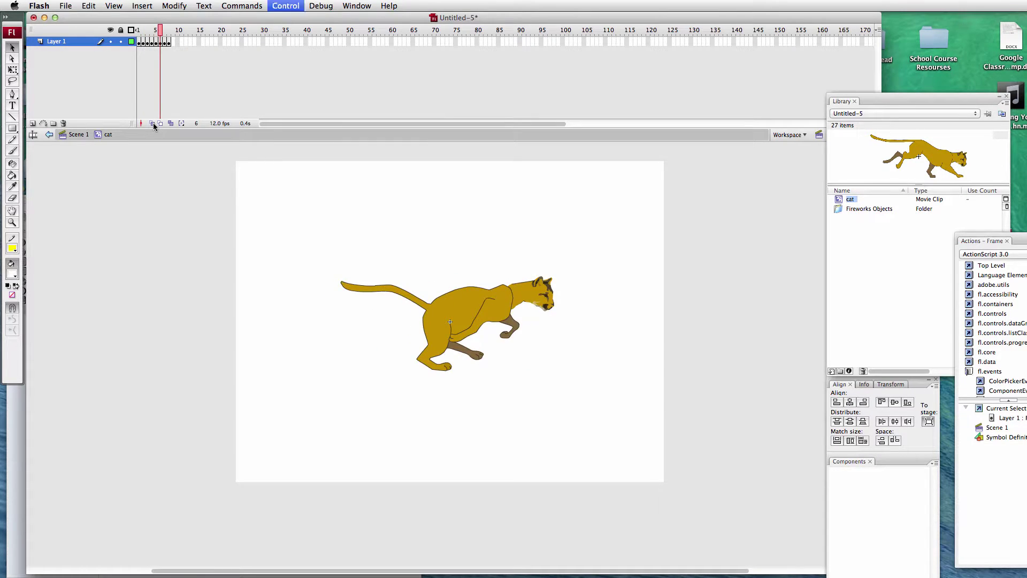
key("comma")
key("comma")
key("comma")
key("comma")
key("comma")
key("comma")
key("comma")
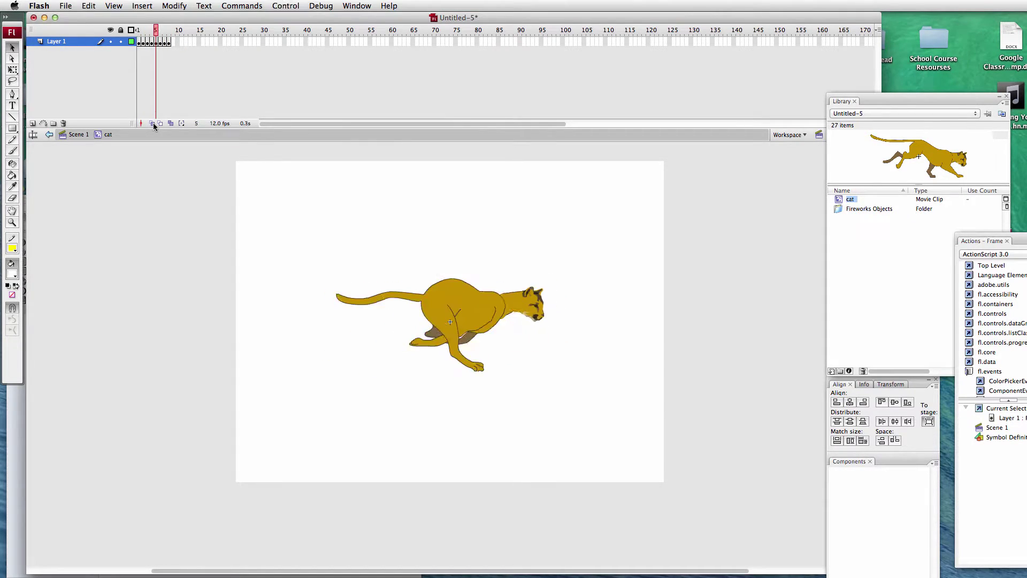
key("period")
key("period")
key("period")
key("period")
key("period")
key("period")
key("period")
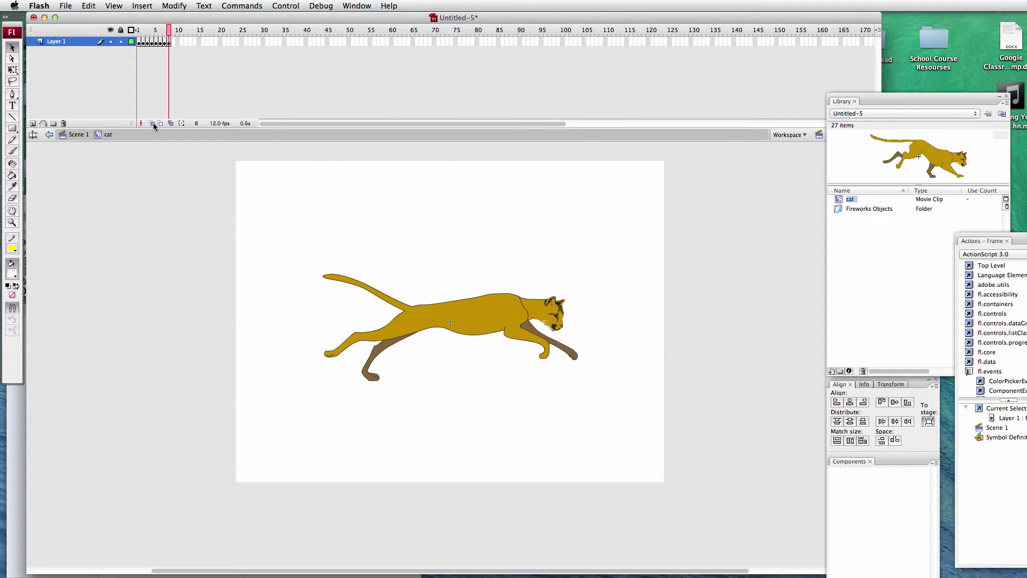
key("super+Return")
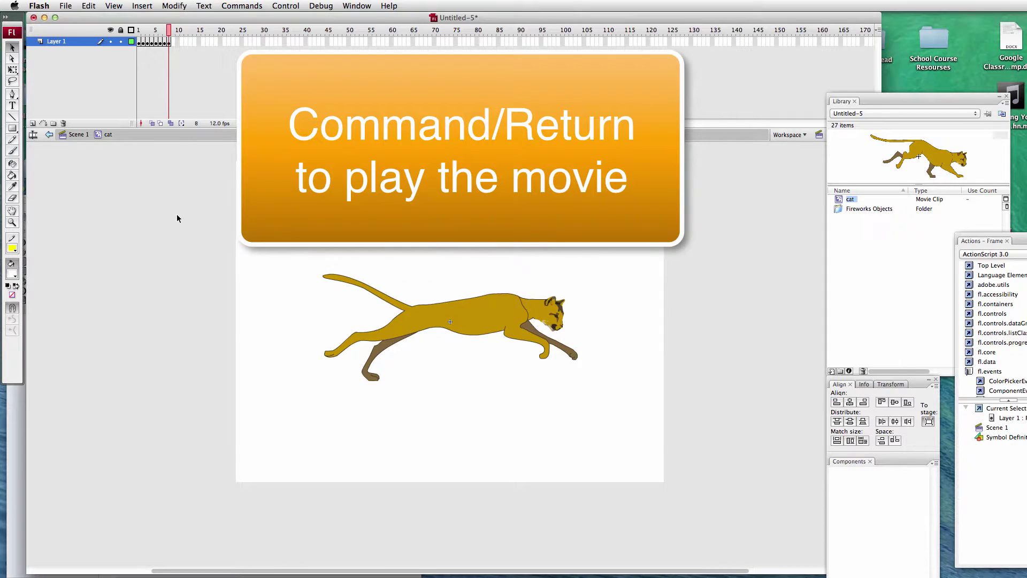
Return to Scene 1 and replace the cat on the stage with a new instance of the cat movie clip from the library.
left_click(76, 135)
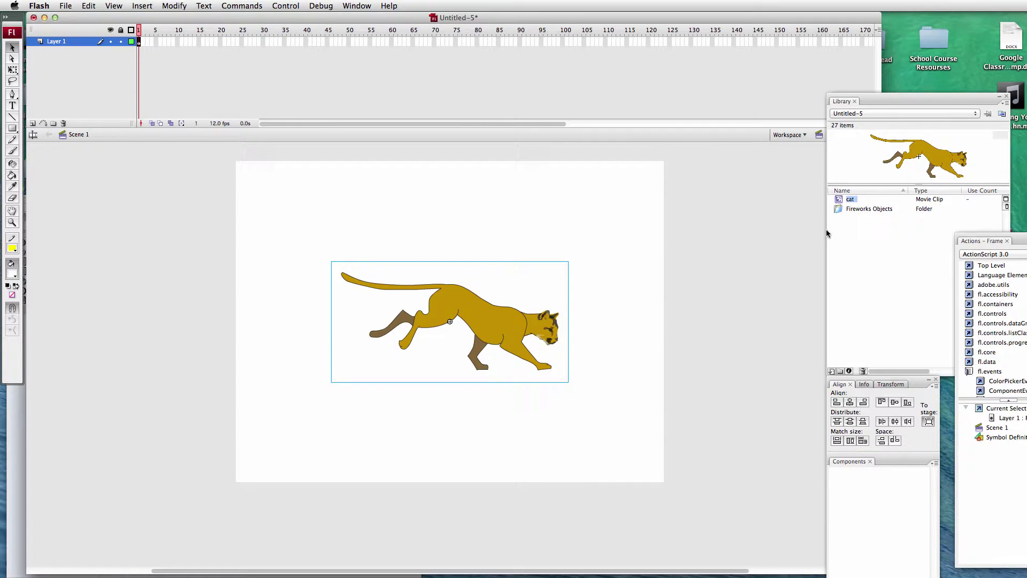
left_click_drag(484, 320, 449, 292)
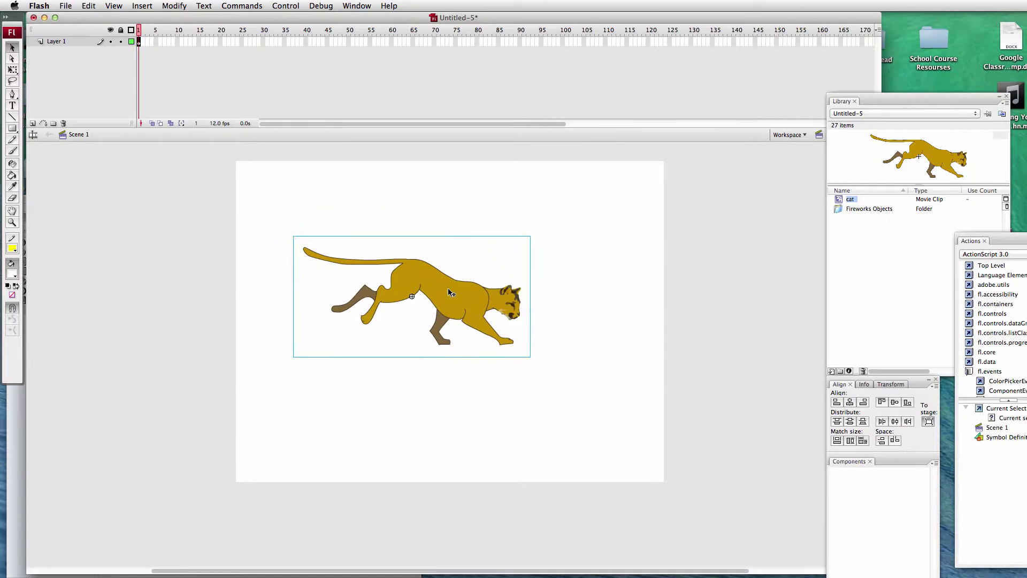
key("Delete")
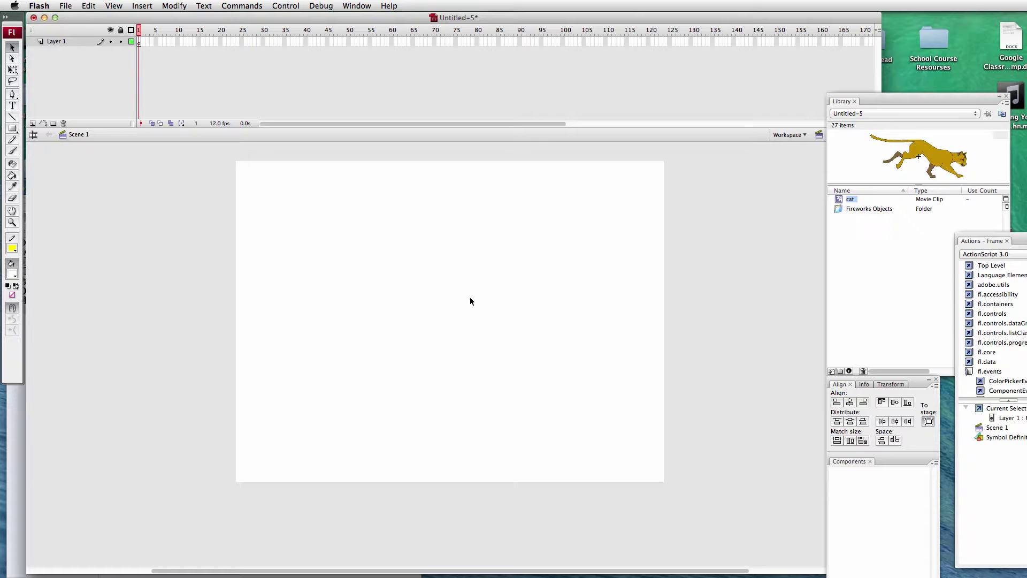
left_click_drag(838, 201, 363, 339)
Rename Layer 1 as CAT and test the movie with the running cat.
double_click(56, 43)
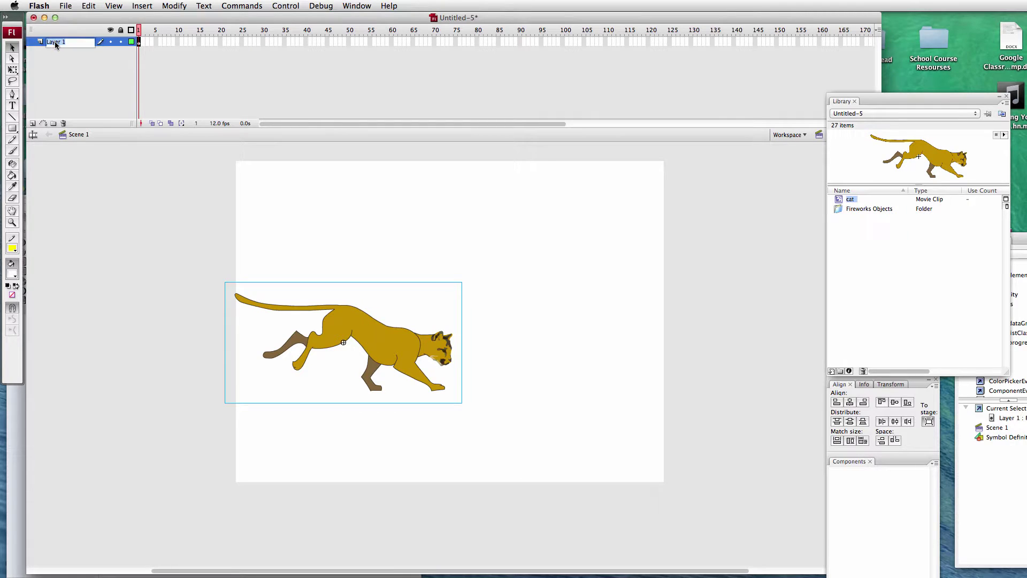
type("CAT")
left_click(639, 326)
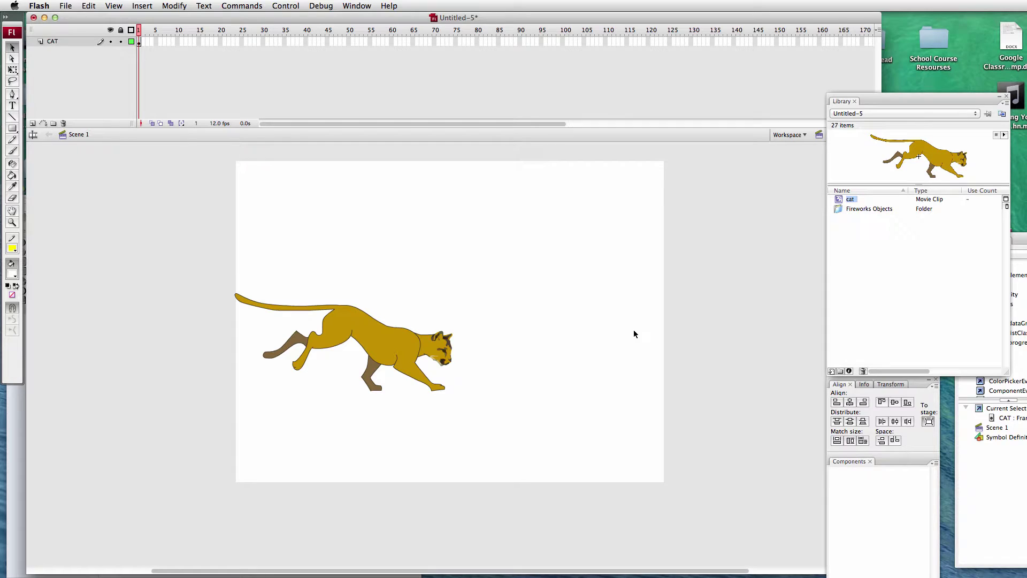
key("super+Return")
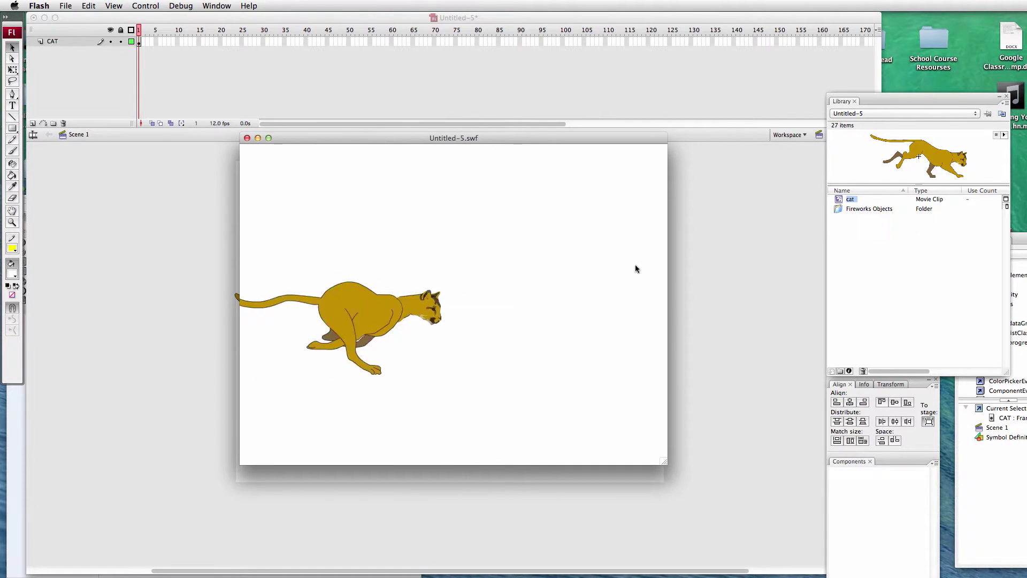
left_click(247, 139)
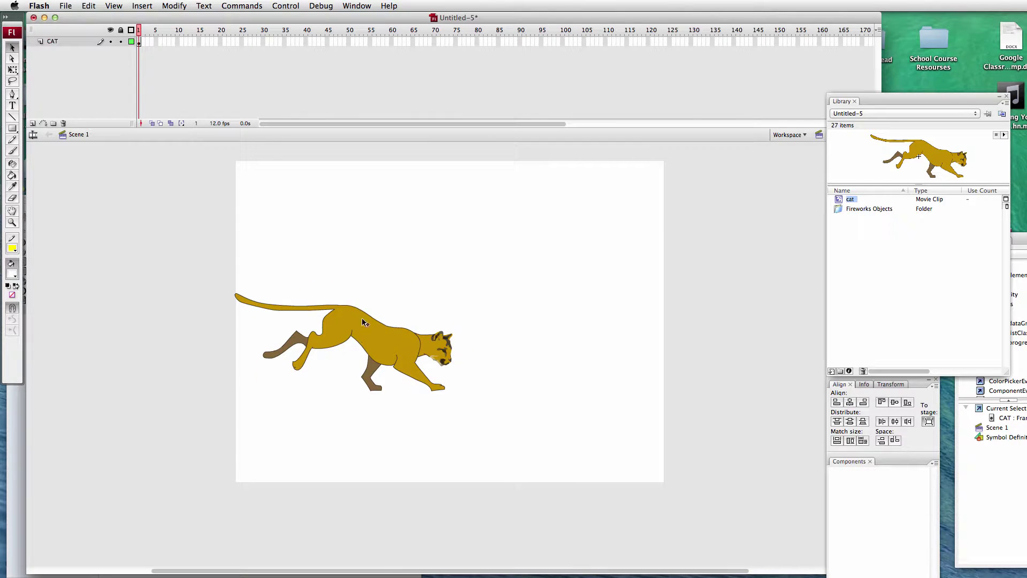
Place the cat just off the stage's left edge in frame 1 and off its right edge in a new keyframe at frame 60.
left_click_drag(368, 344, 169, 333)
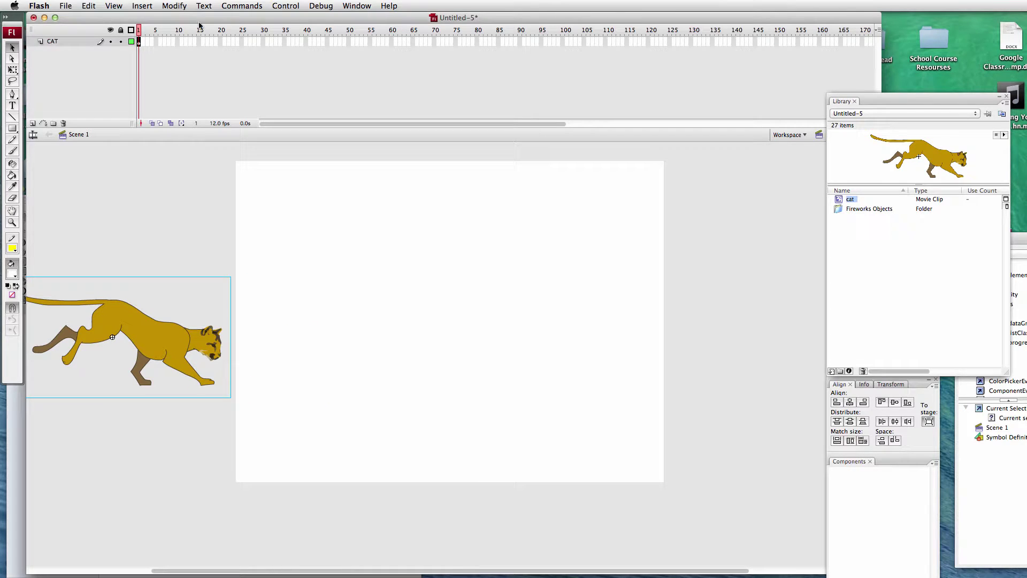
left_click(392, 42)
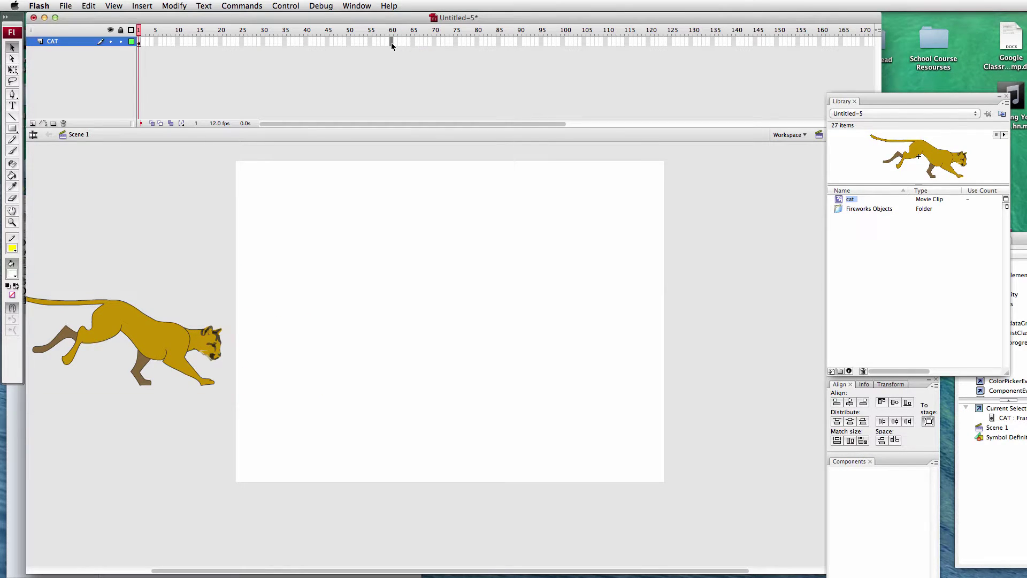
right_click(391, 43)
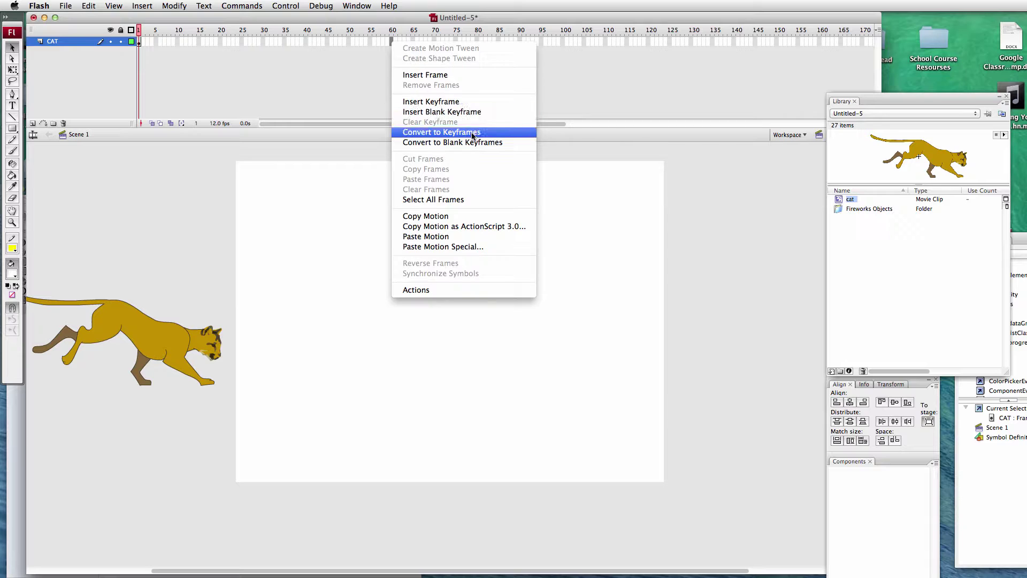
left_click(463, 102)
left_click_drag(134, 339, 826, 338)
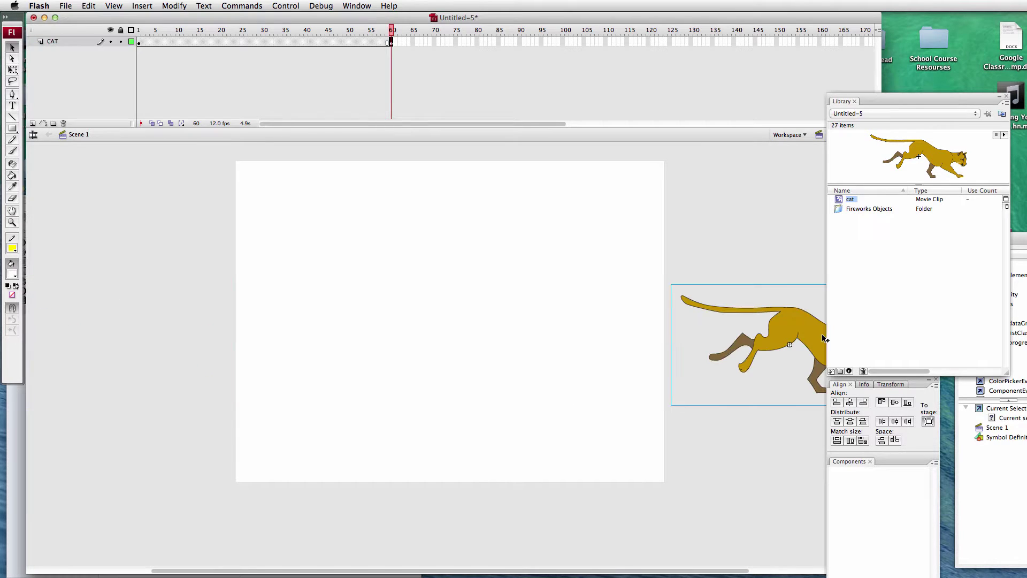
Create a motion tween between the CAT layer's keyframes at frames 1 and 60 and test the movie.
left_click(237, 44)
right_click(238, 44)
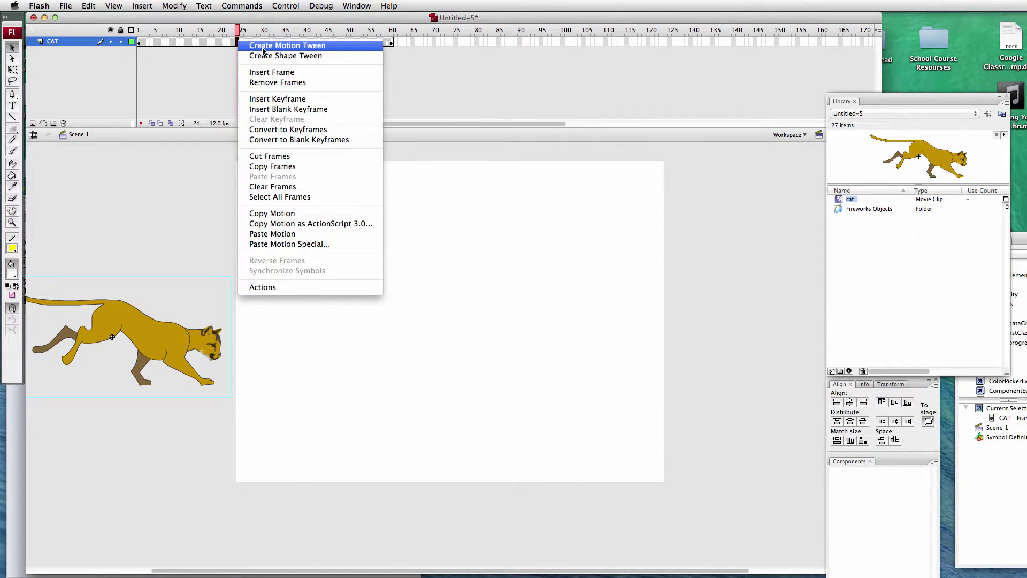
left_click(263, 46)
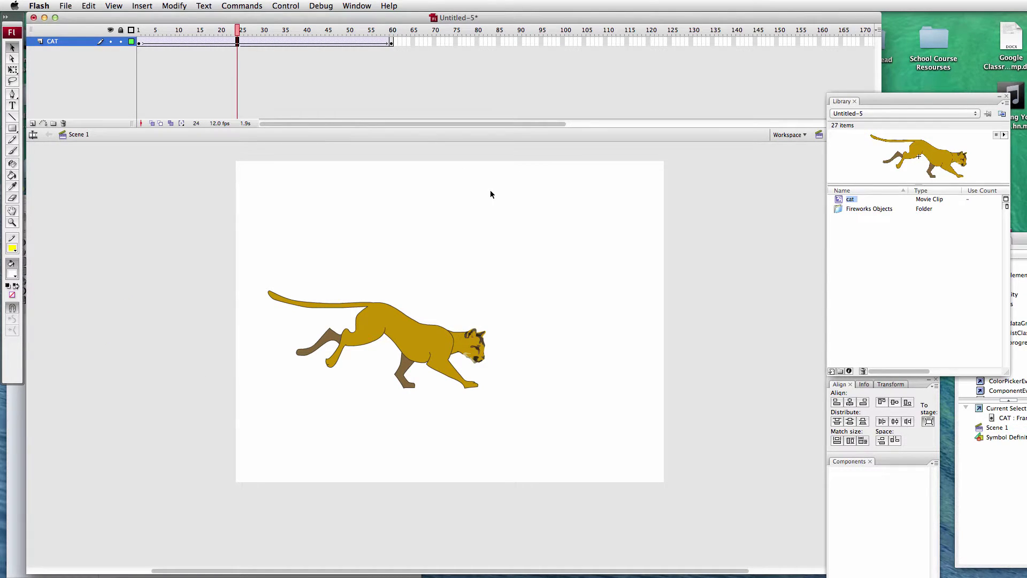
key("super+Return")
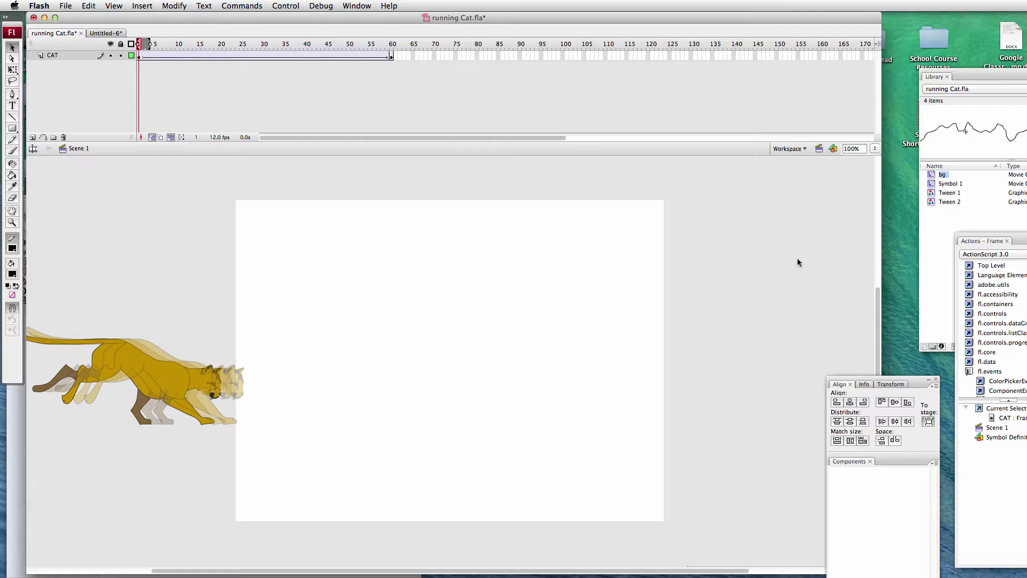
key("super+Return")
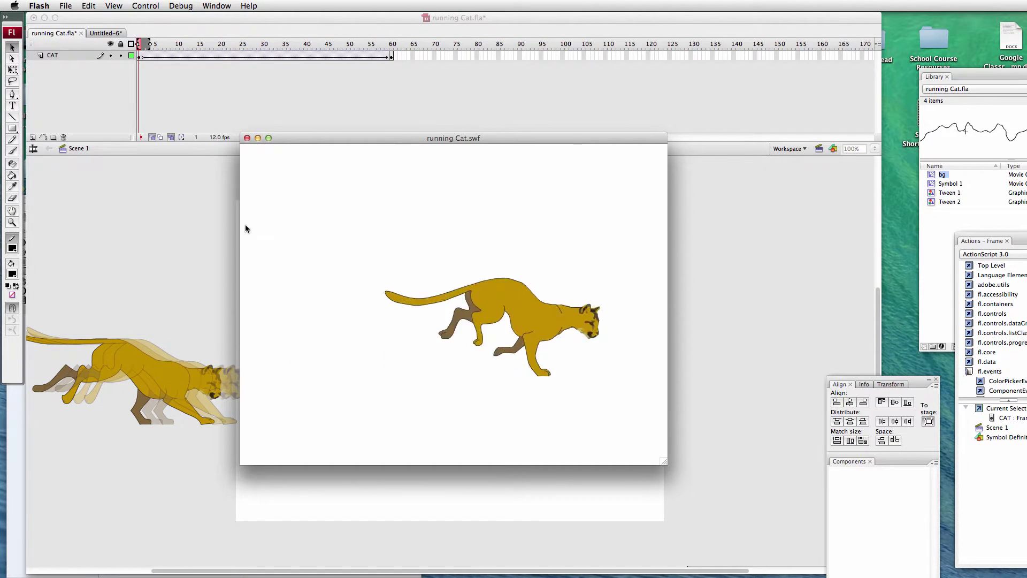
left_click(247, 138)
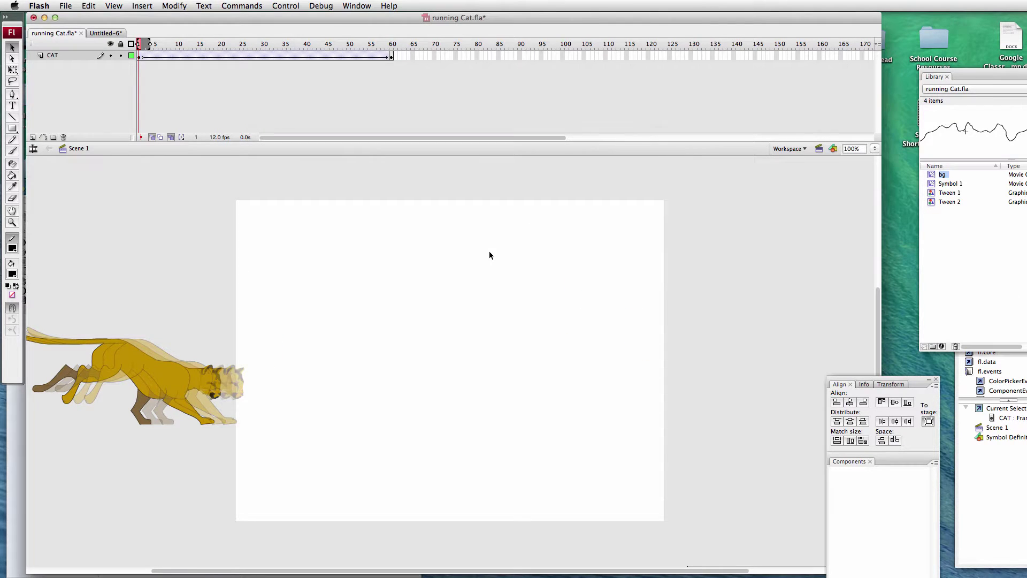
Add a new layer above the CAT layer and name it bg.
left_click(32, 138)
double_click(59, 56)
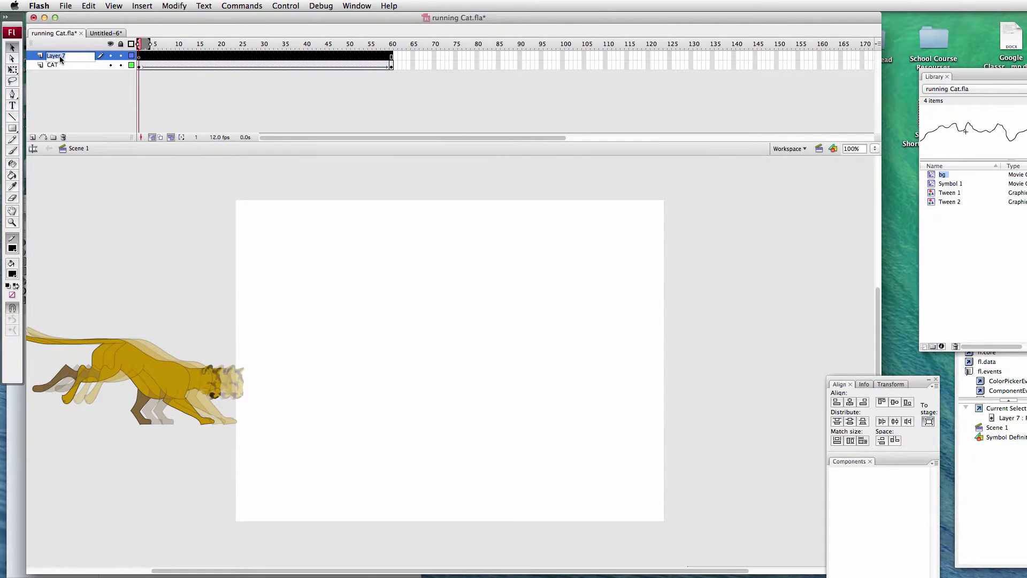
type("bg")
left_click(143, 83)
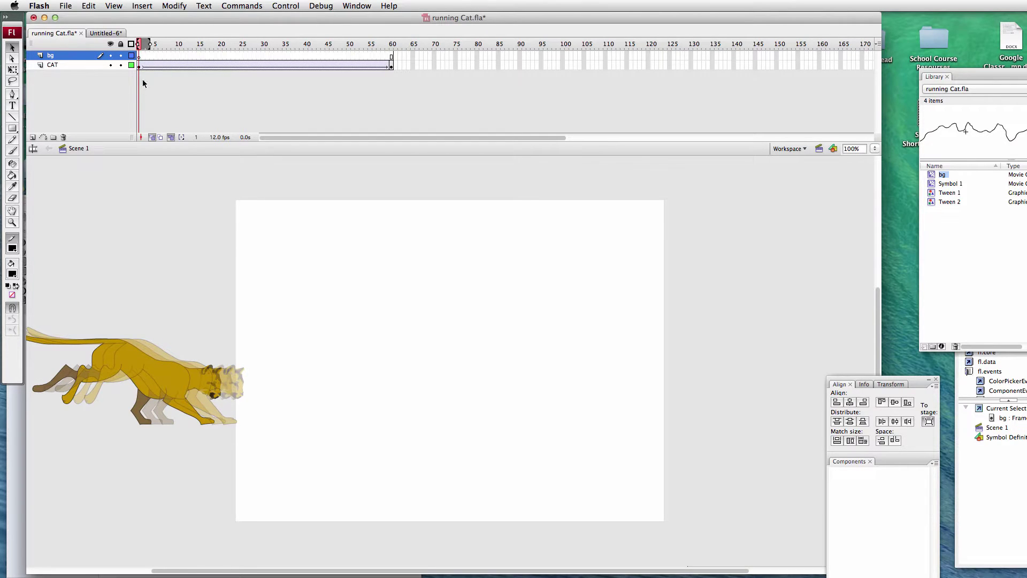
Choose the Pencil tool, show the rulers and place a horizontal guide about 170 px down the stage.
left_click(13, 140)
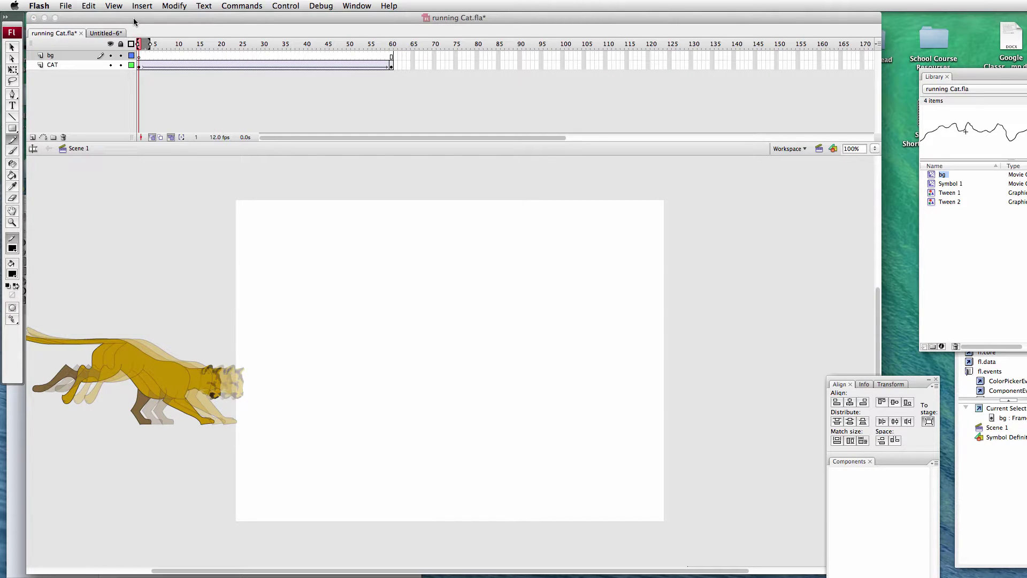
left_click(115, 6)
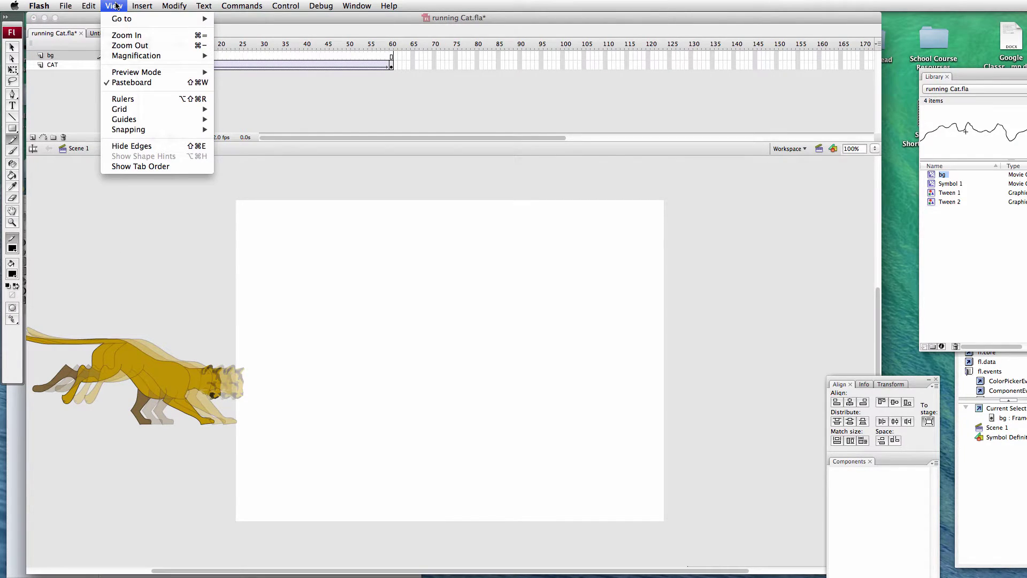
left_click(132, 99)
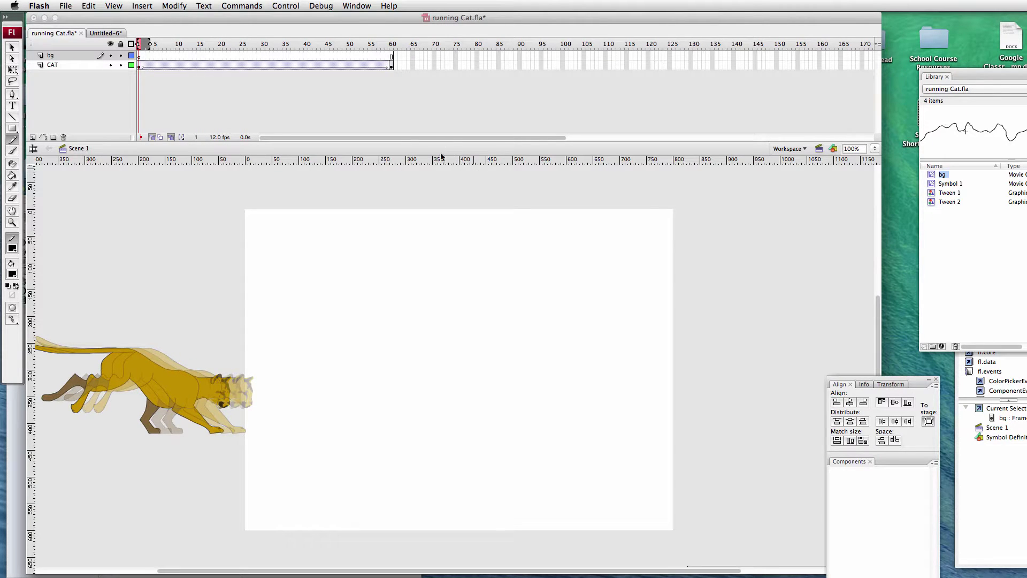
left_click_drag(460, 160, 462, 301)
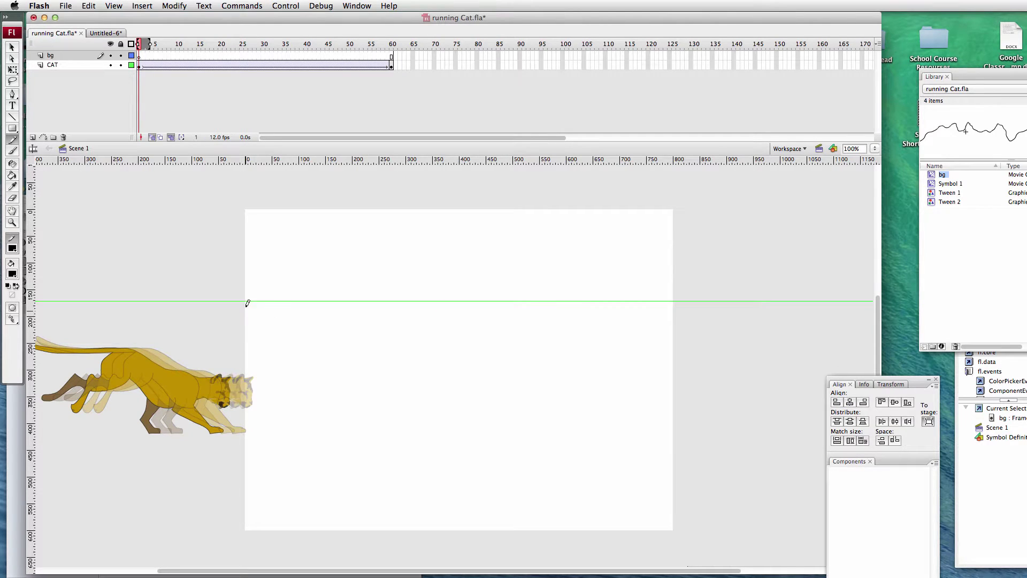
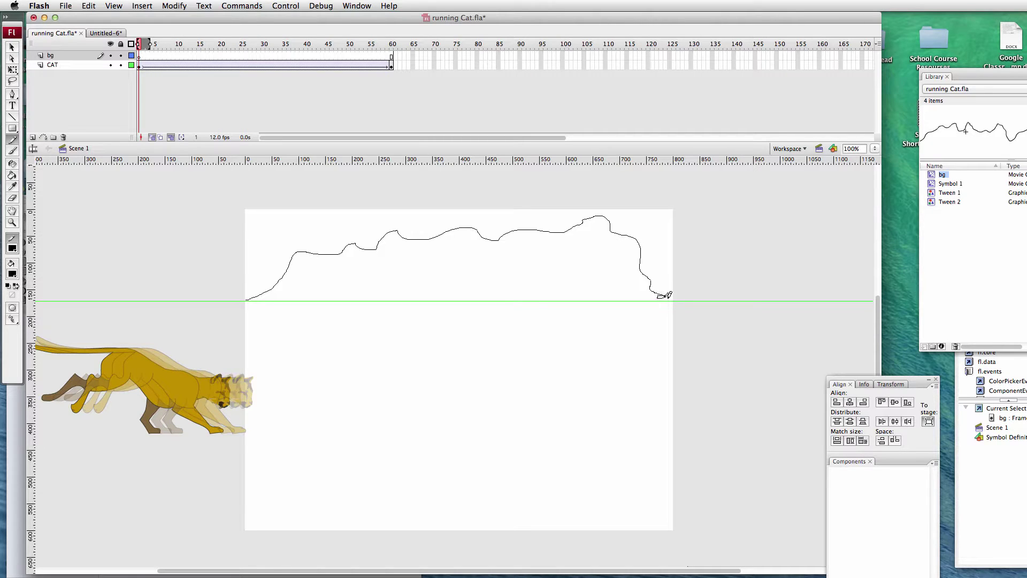
Pencil a mountain outline across the stage's full width with both ends on the guide, and place a copy directly to its right.
left_click_drag(675, 298, 676, 299)
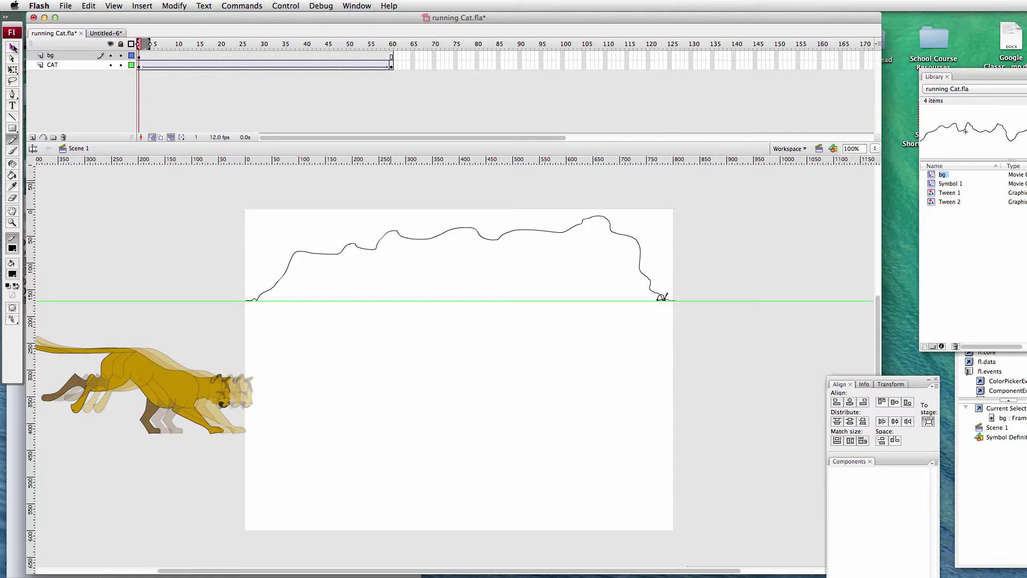
left_click(15, 47)
left_click_drag(209, 207, 709, 319)
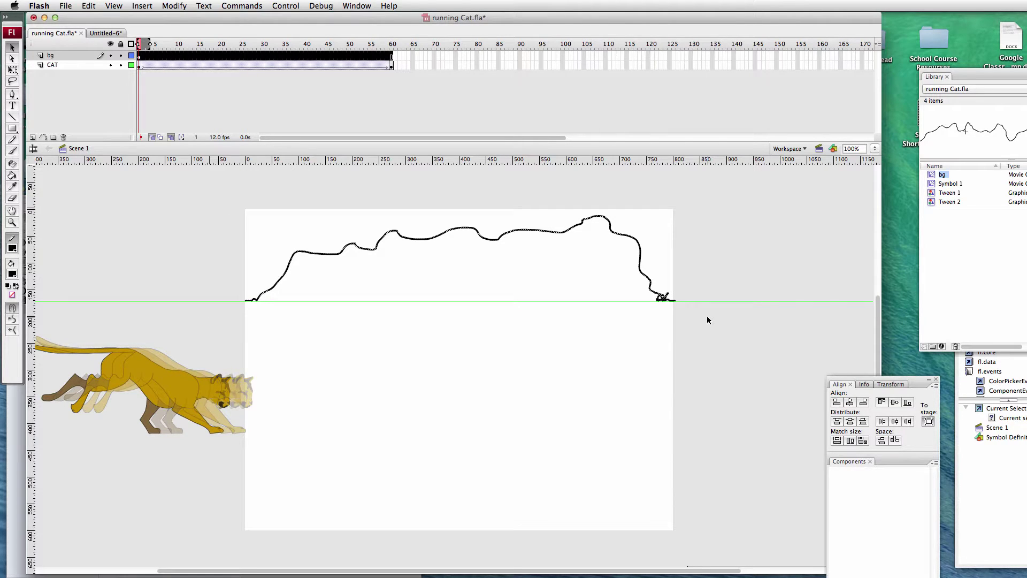
key("super+c")
key("super+v")
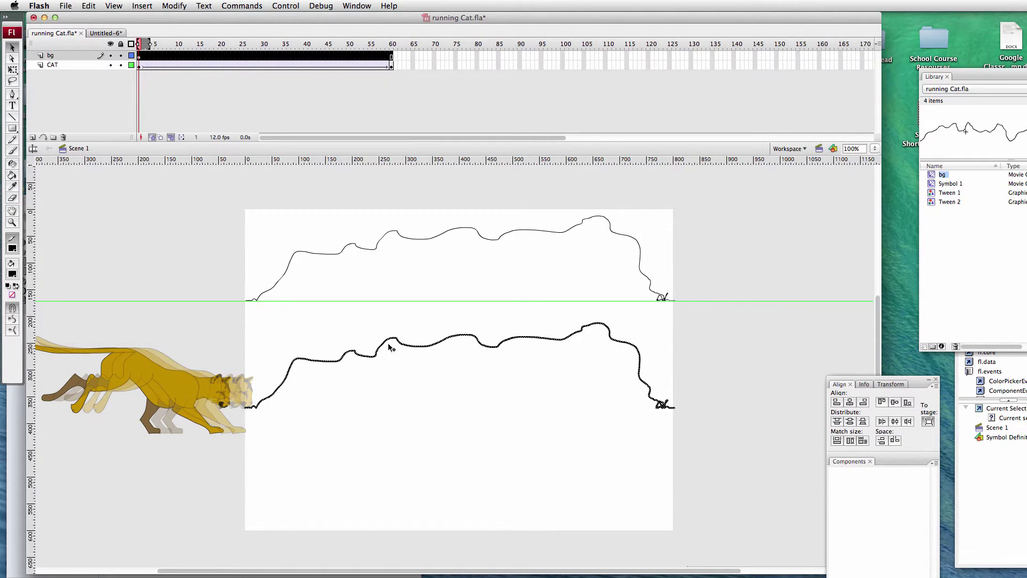
left_click_drag(388, 345, 811, 239)
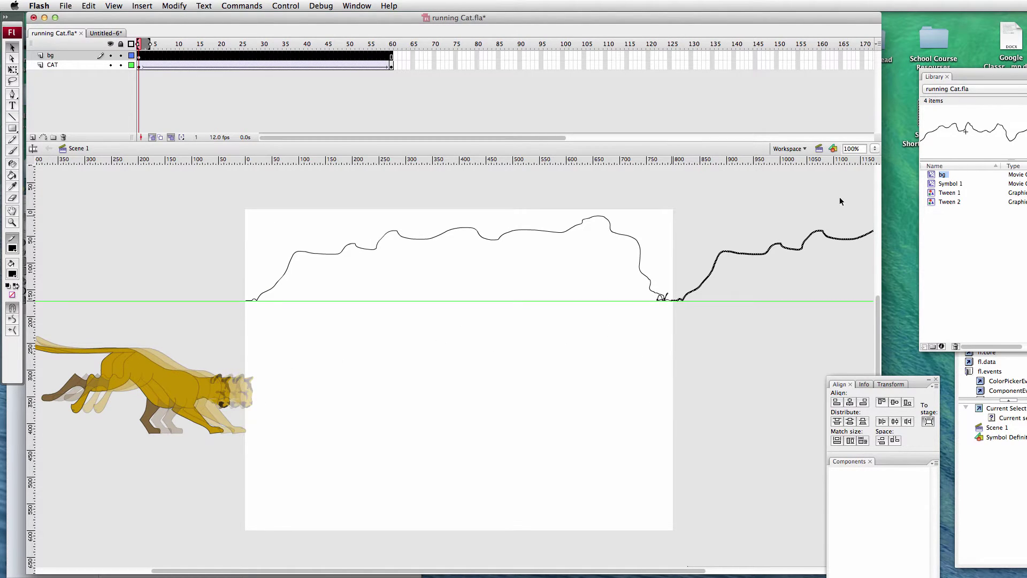
View the stage at 50% to inspect both mountain outlines along the guide, and clear the selection.
left_click(876, 148)
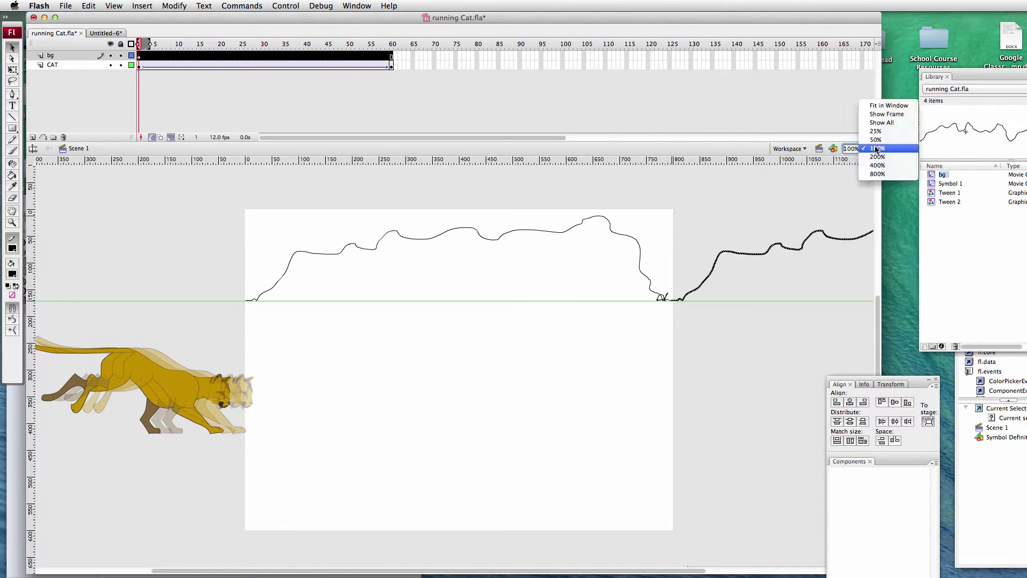
key("Return")
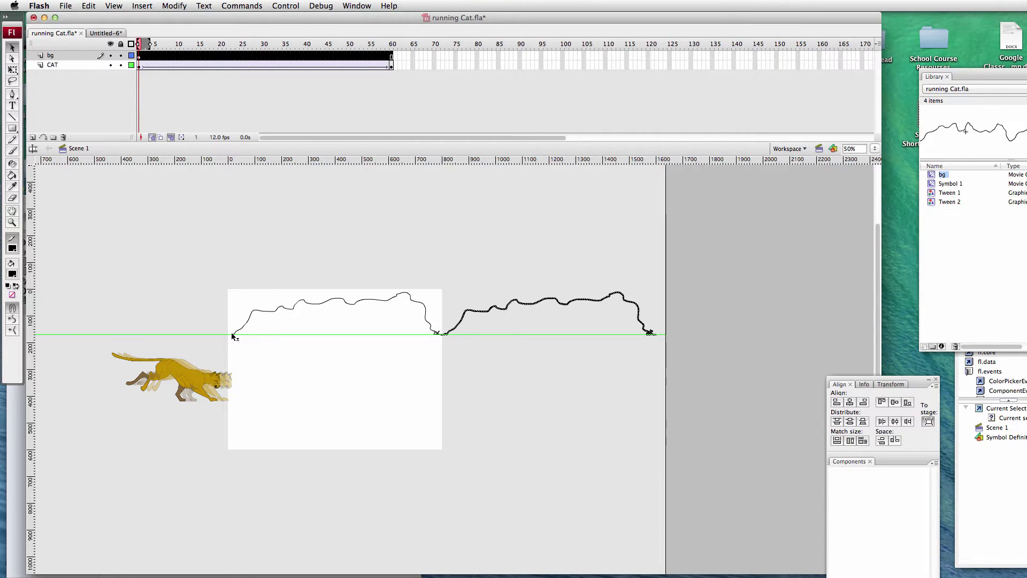
left_click_drag(232, 334, 238, 334)
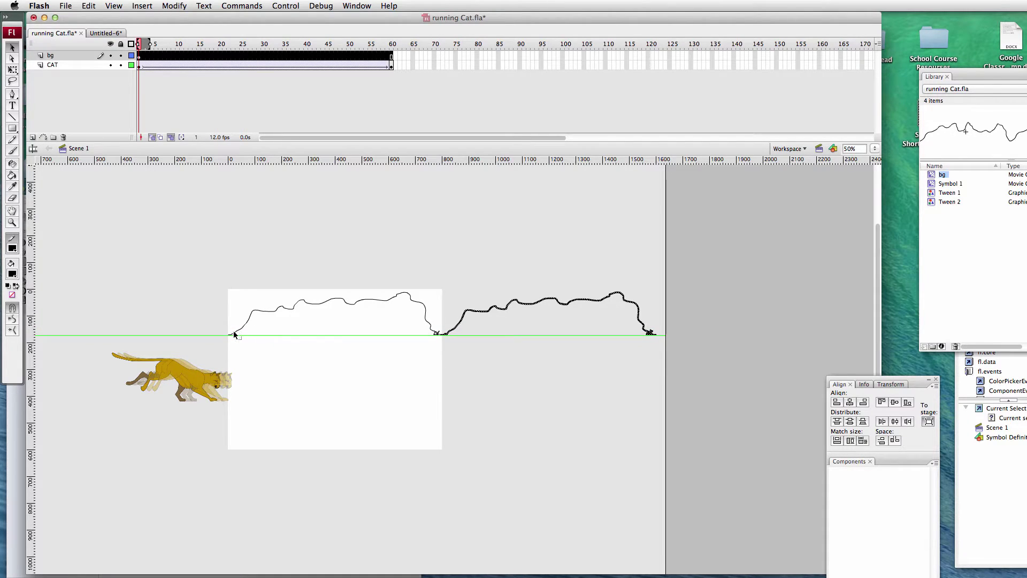
left_click(227, 336)
left_click(210, 330)
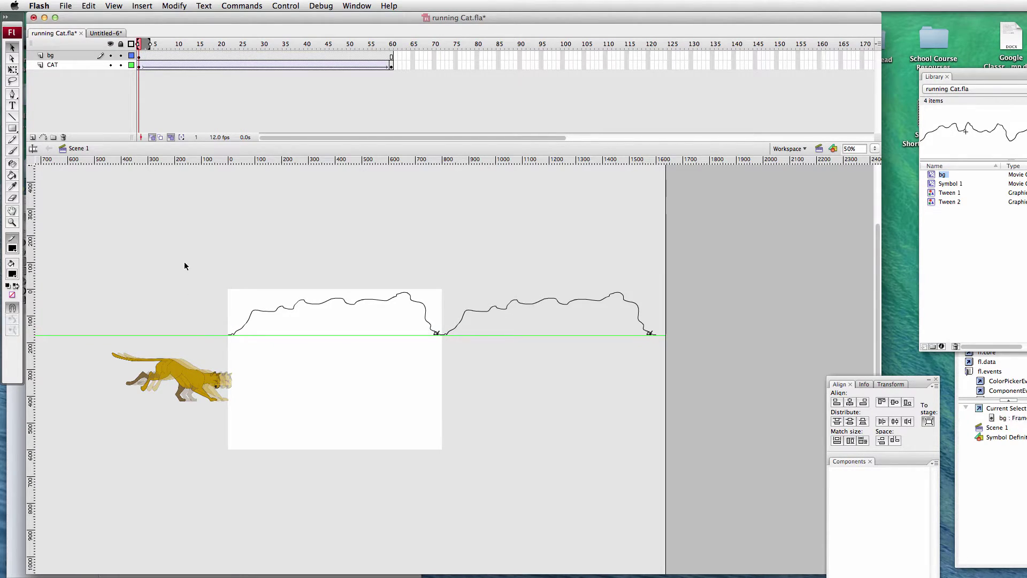
Insert a keyframe at frame 60 of the bg layer.
left_click(139, 56)
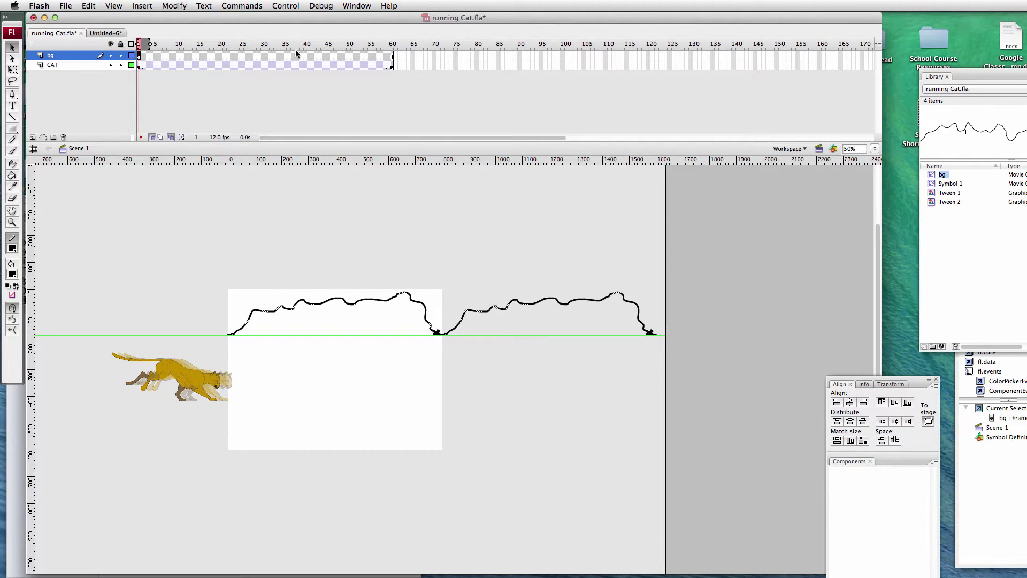
left_click(393, 56)
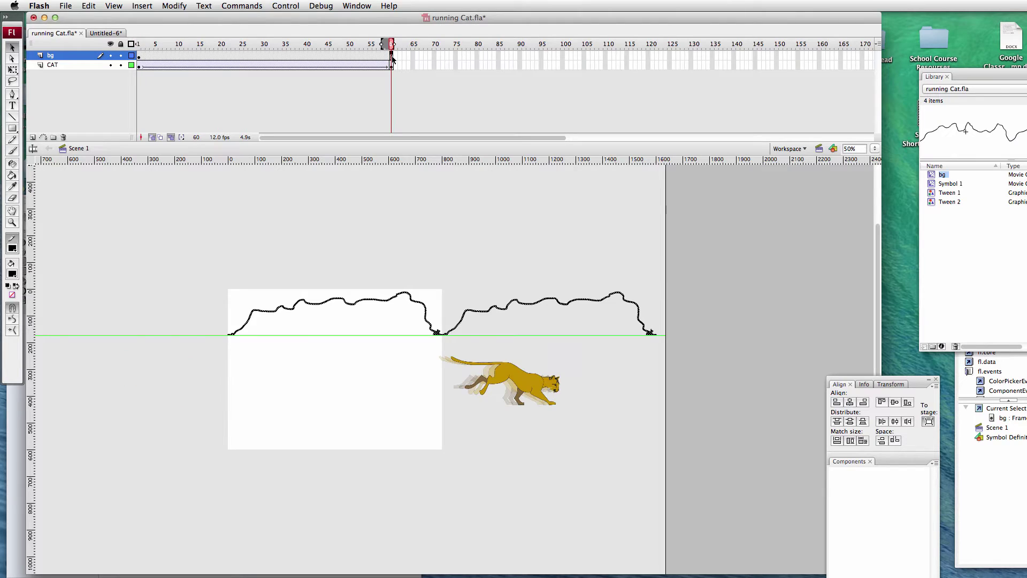
right_click(392, 56)
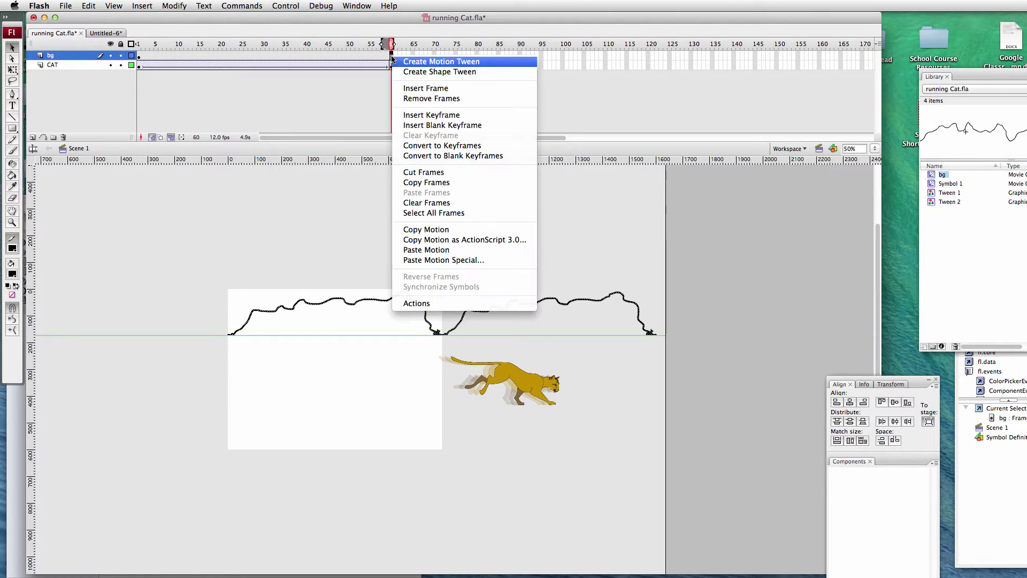
left_click(456, 115)
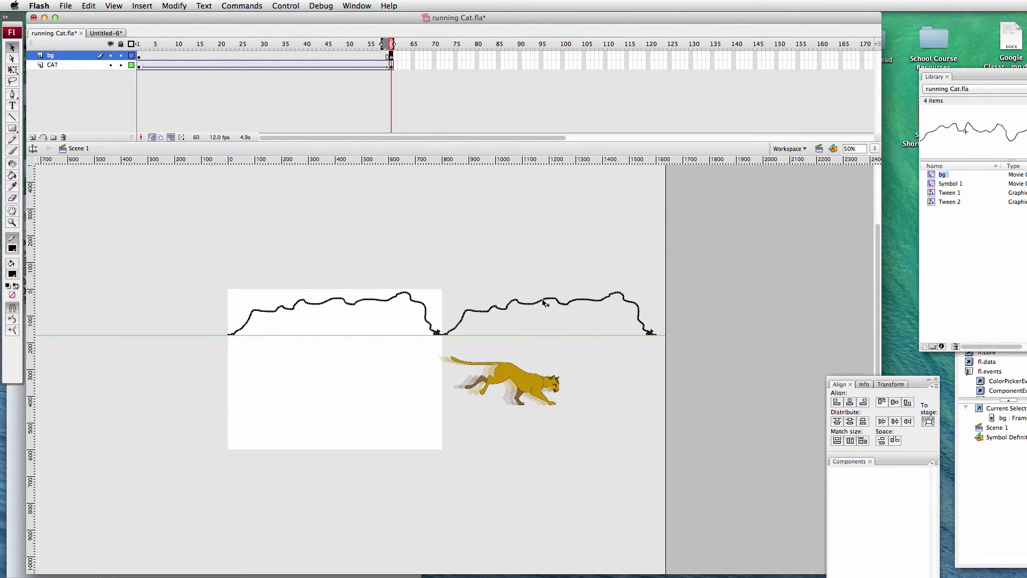
At frame 60, move the mountain outlines one stage width to the left so the second outline spans the stage along the guide.
left_click(139, 56)
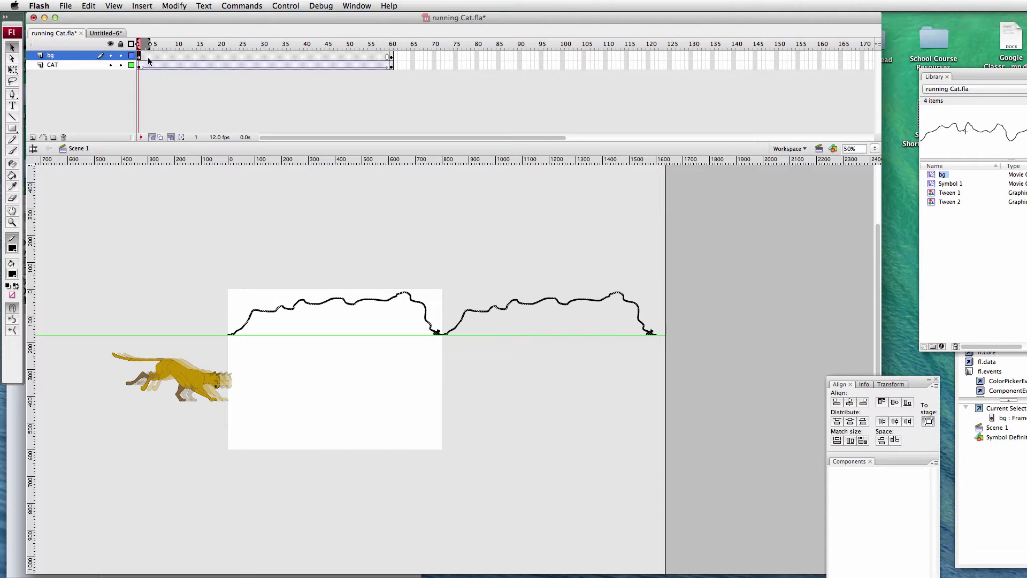
left_click(391, 56)
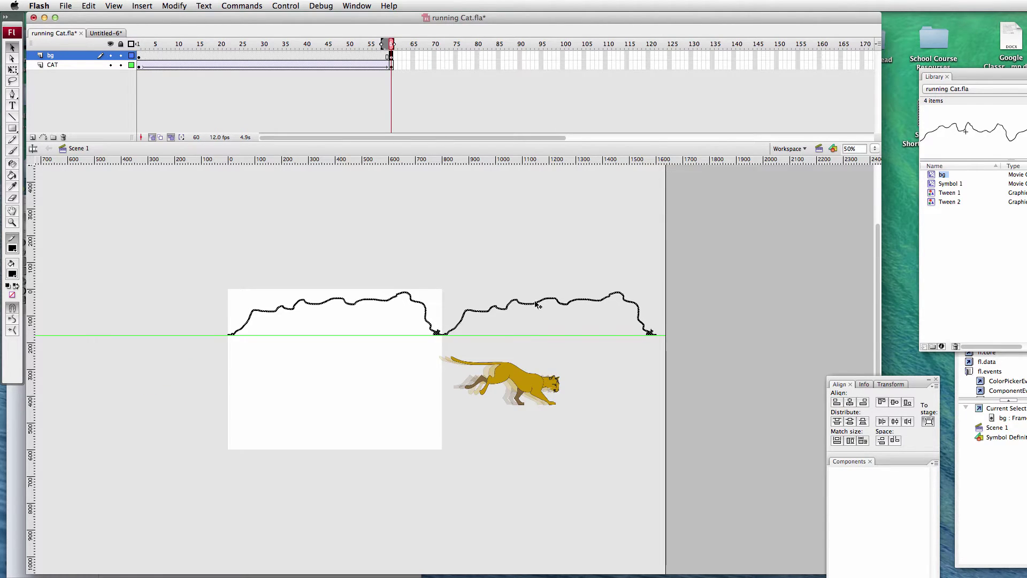
left_click_drag(537, 304, 328, 305)
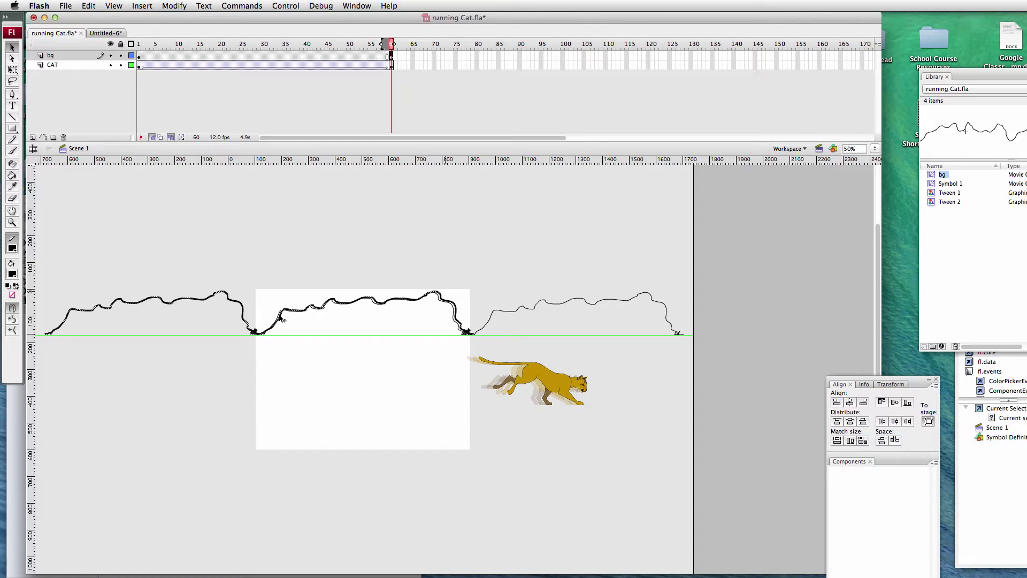
left_click_drag(282, 319, 279, 319)
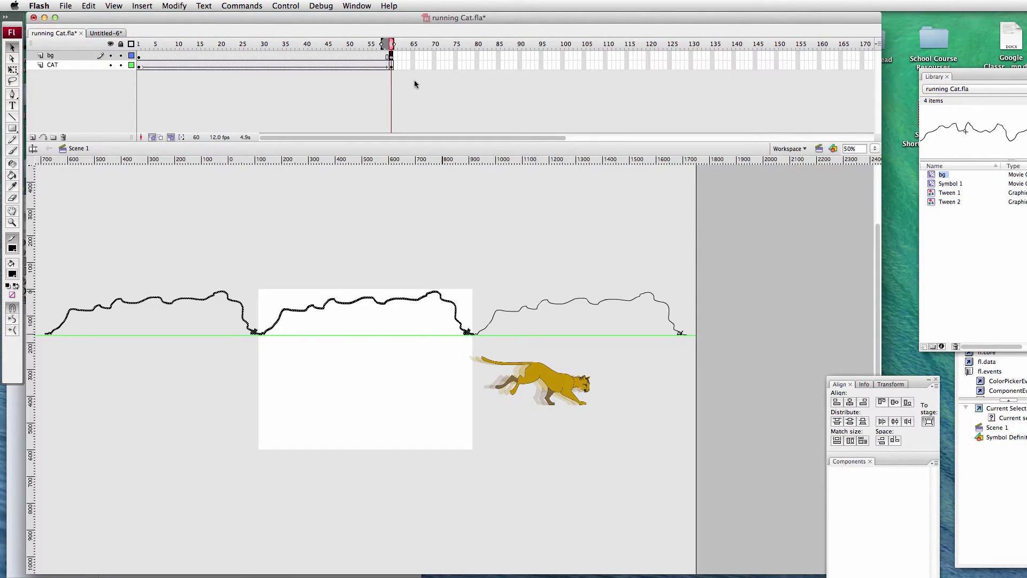
Create a motion tween between the bg layer's keyframes and test the movie.
left_click(306, 55)
right_click(306, 55)
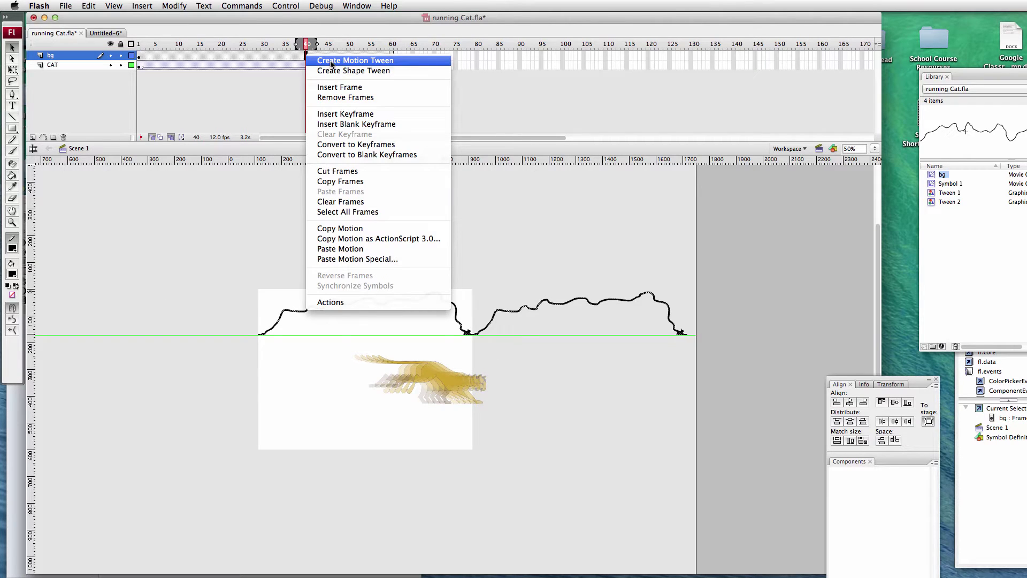
left_click(331, 61)
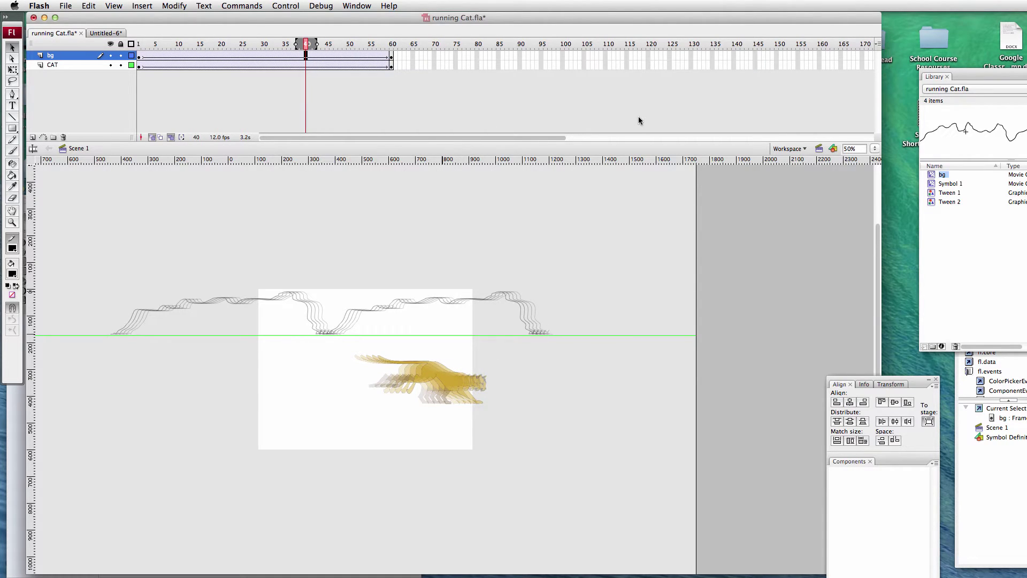
key("super+Return")
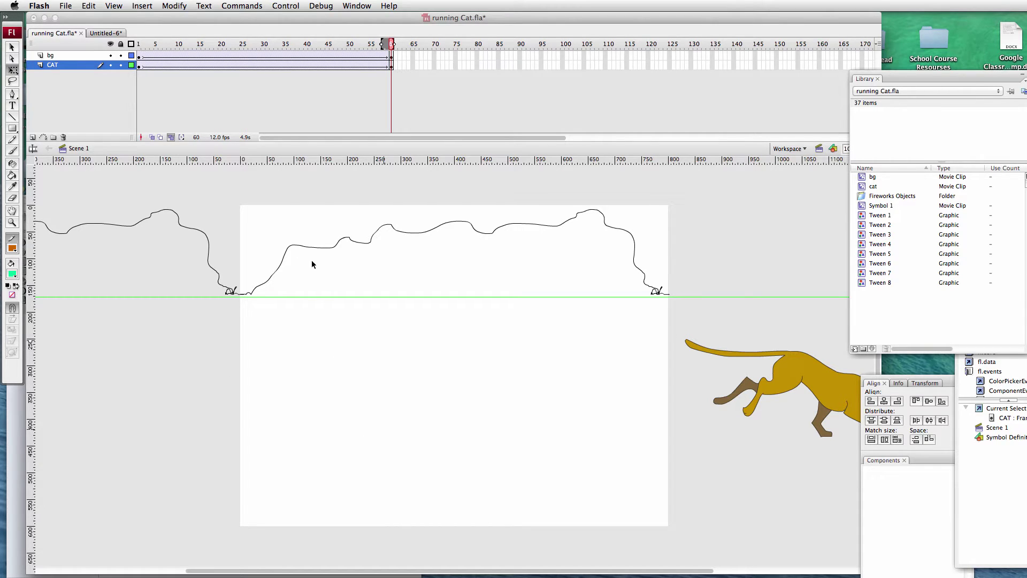
Add a new layer directly above the CAT layer and name it cat2.
left_click(33, 137)
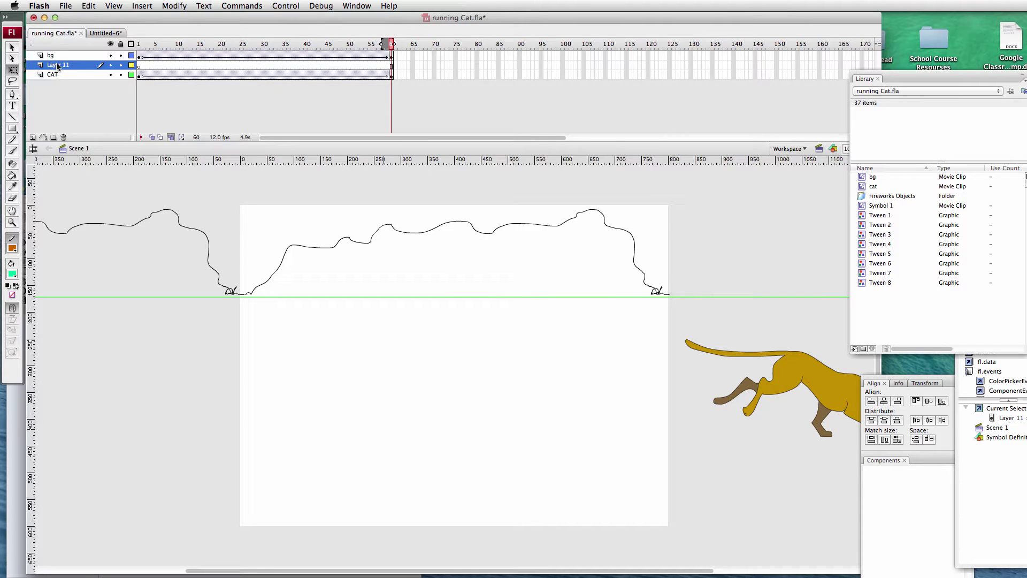
double_click(57, 65)
type("cat2")
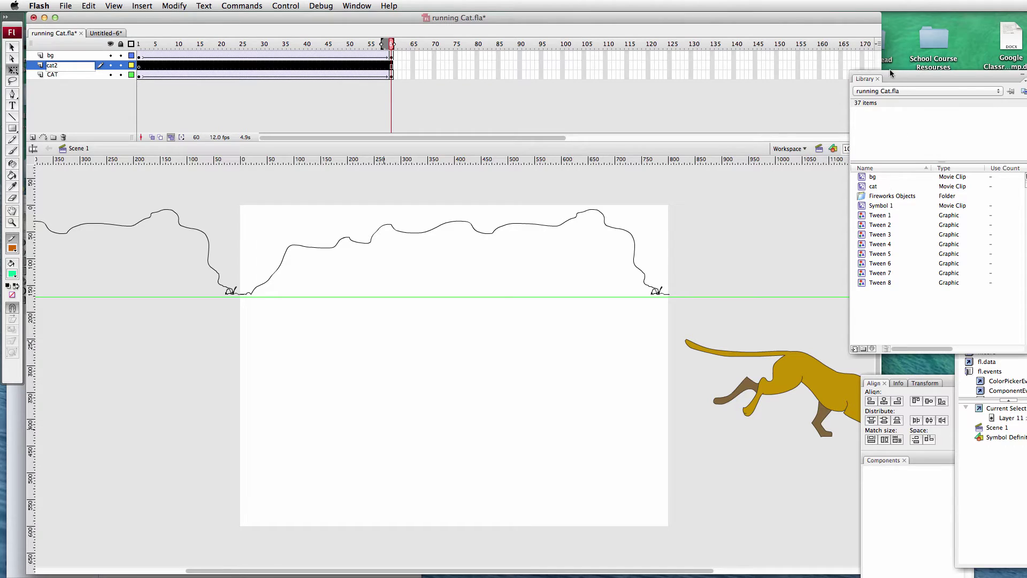
Place the cat movie clip on frame 1 of cat2, scale it to about half size and position it left of the stage above the larger cat.
left_click(862, 187)
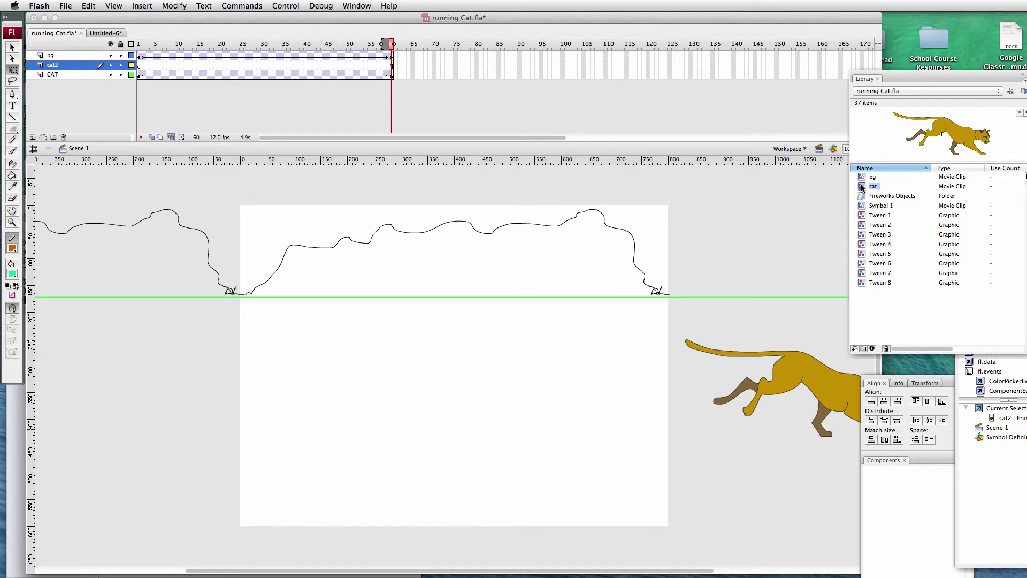
left_click_drag(862, 187, 521, 363)
left_click_drag(236, 411, 253, 447)
left_click(139, 67)
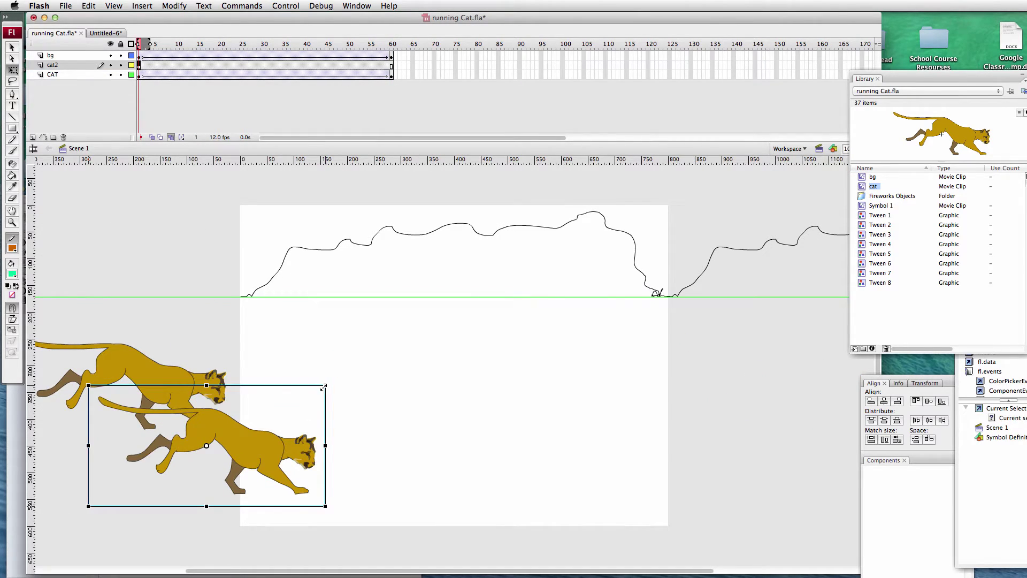
left_click_drag(323, 387, 275, 405)
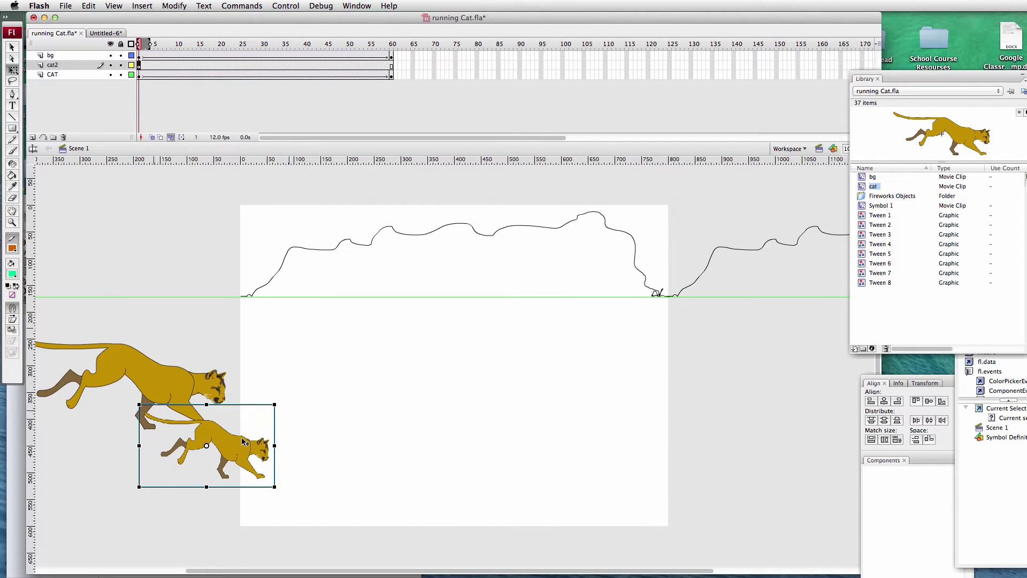
left_click_drag(244, 441, 151, 313)
left_click_drag(198, 274, 193, 281)
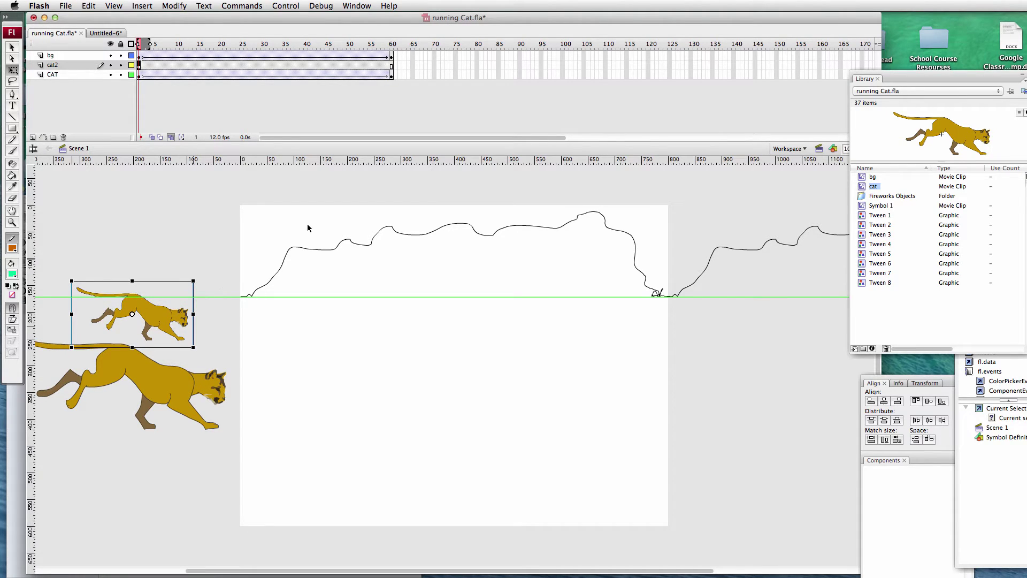
Insert a keyframe at frame 60 of cat2 and move the small cat just past the stage's right edge.
left_click(393, 66)
right_click(392, 65)
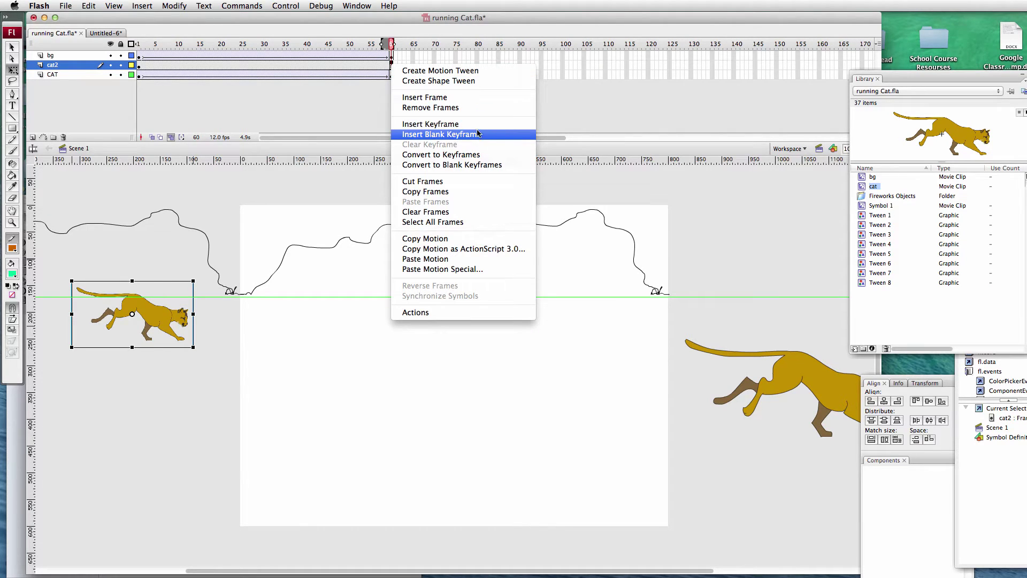
left_click(471, 125)
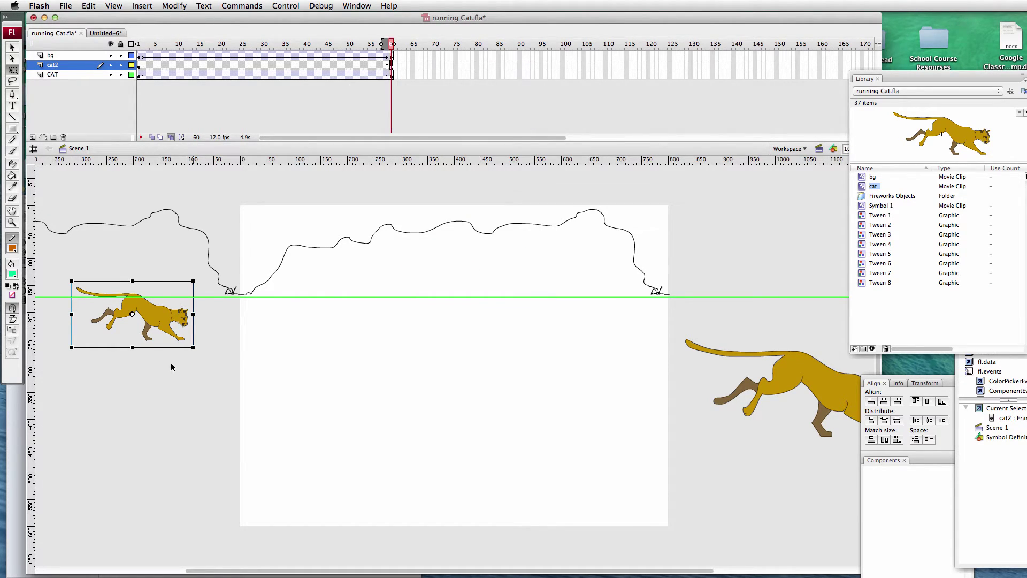
left_click_drag(161, 316, 763, 309)
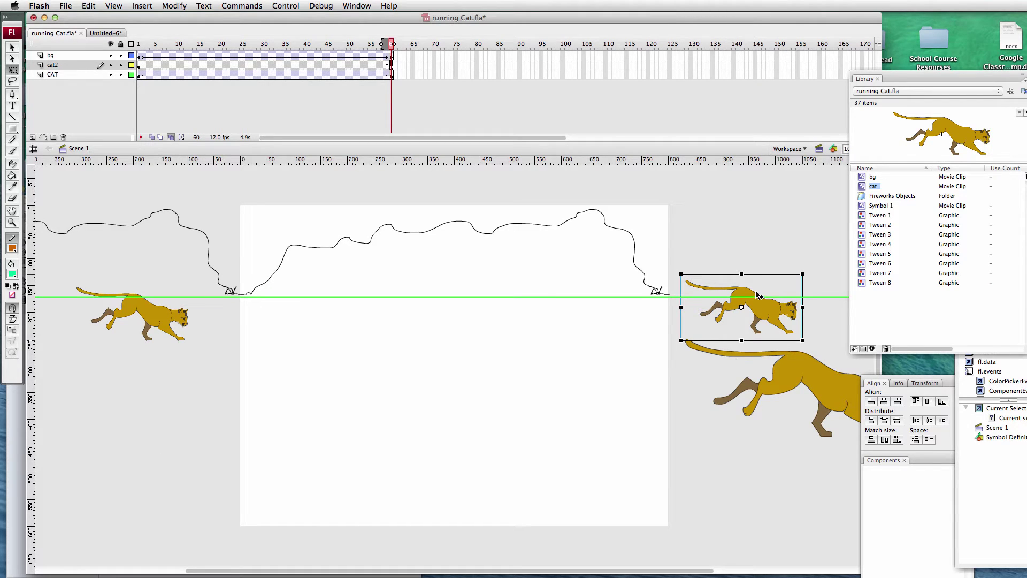
Create a motion tween between the two keyframes of the cat2 layer.
right_click(240, 60)
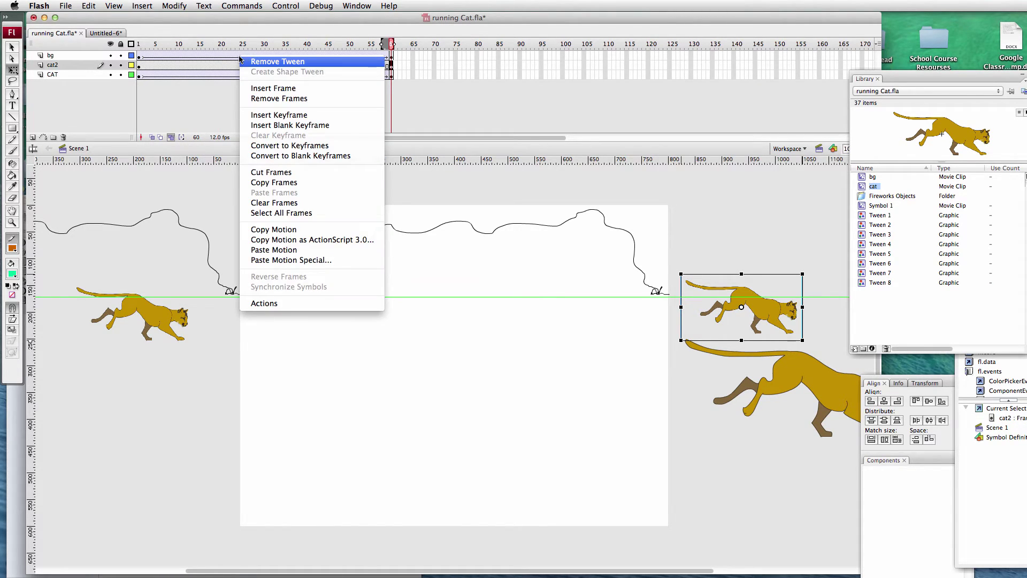
left_click(215, 65)
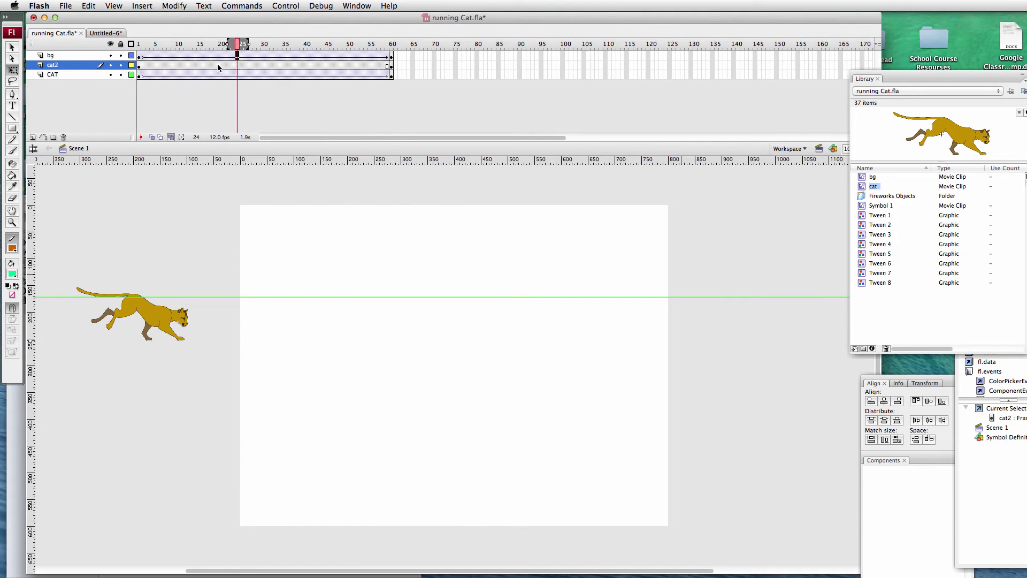
right_click(217, 65)
left_click(386, 381)
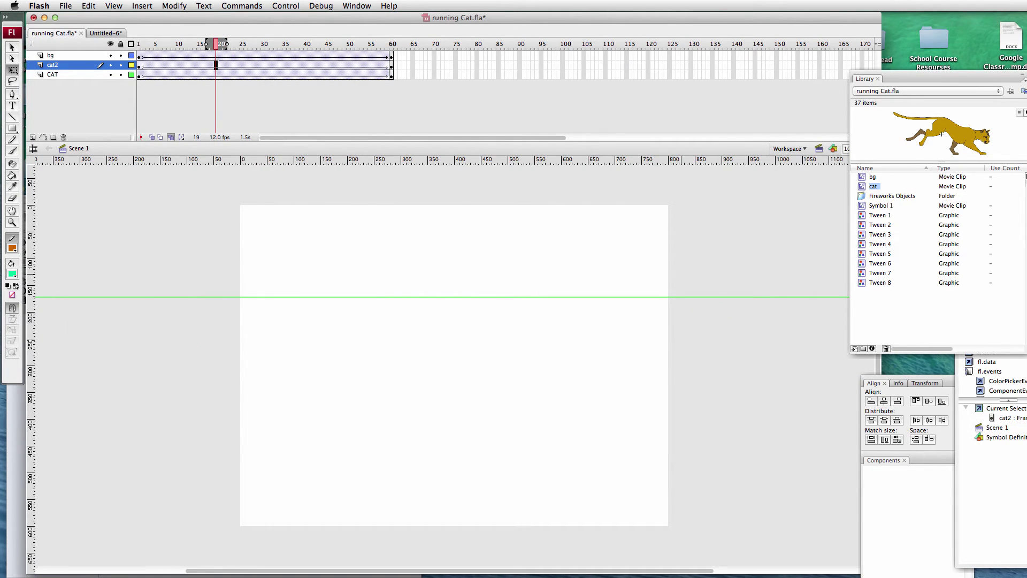
Set the cat2 tween's ease to 85 out, test the movie and close the preview.
key("super+F3")
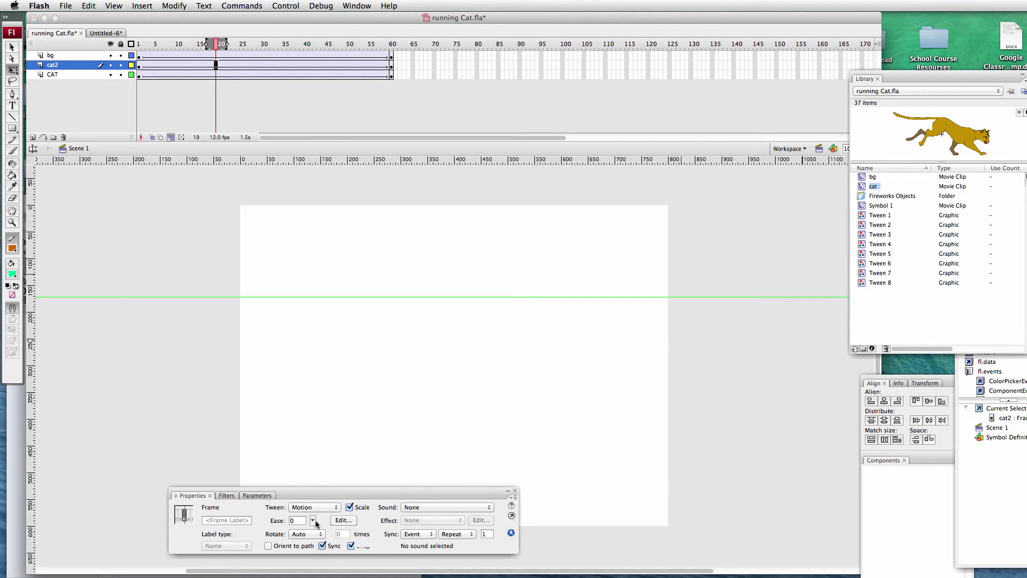
left_click_drag(315, 520, 313, 497)
key("super+Return")
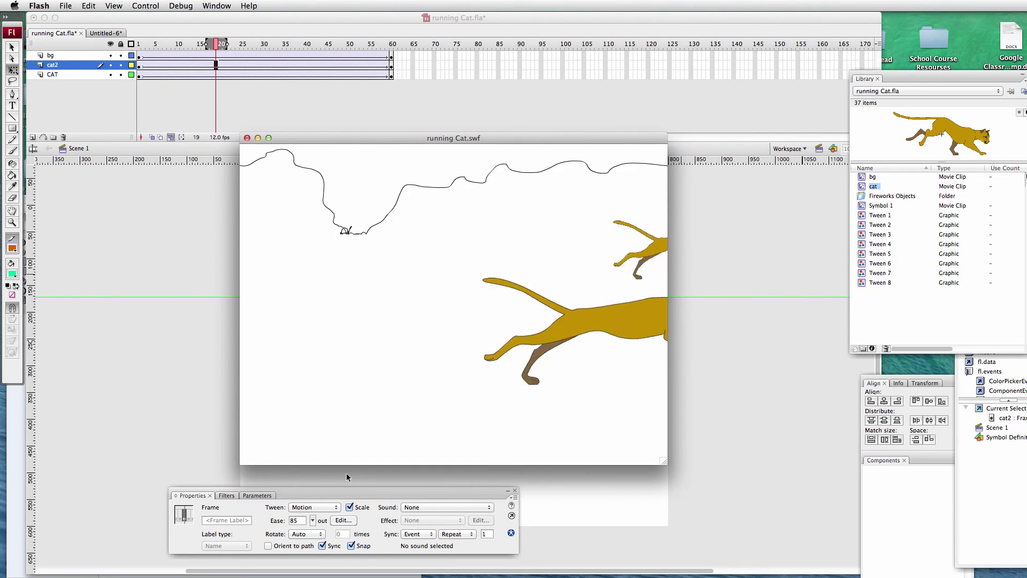
left_click(247, 139)
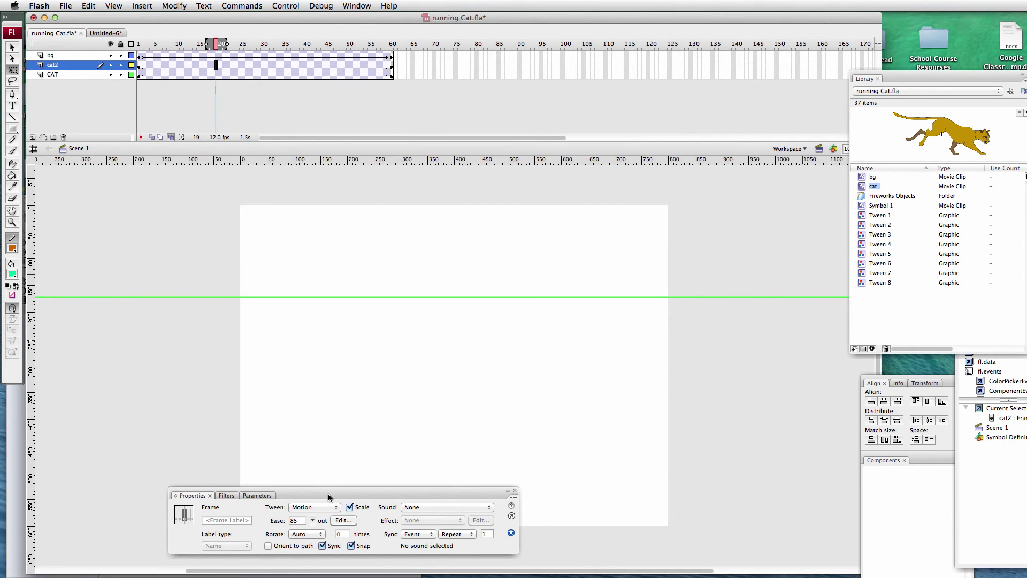